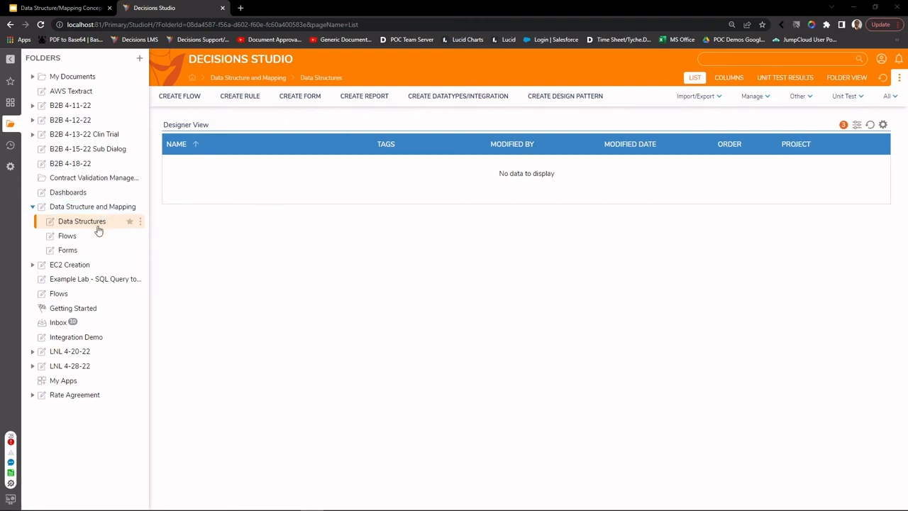
left_click(139, 206)
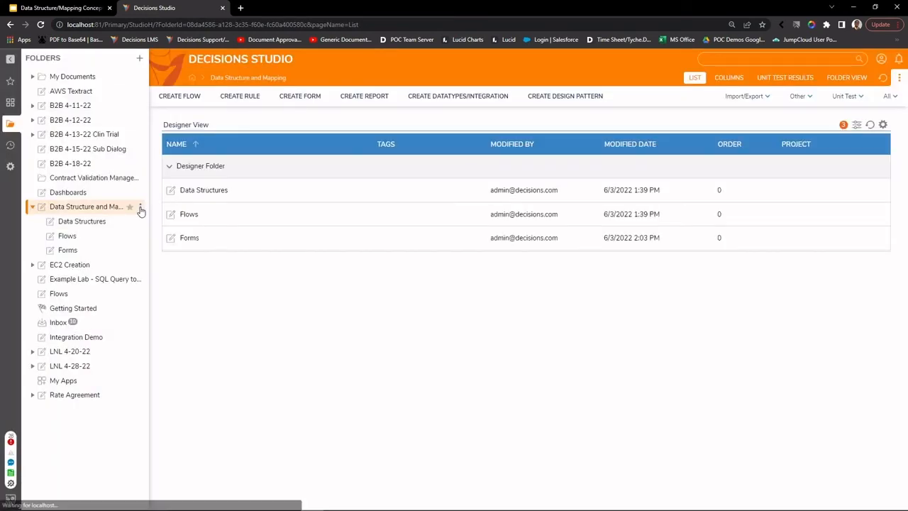
left_click(139, 206)
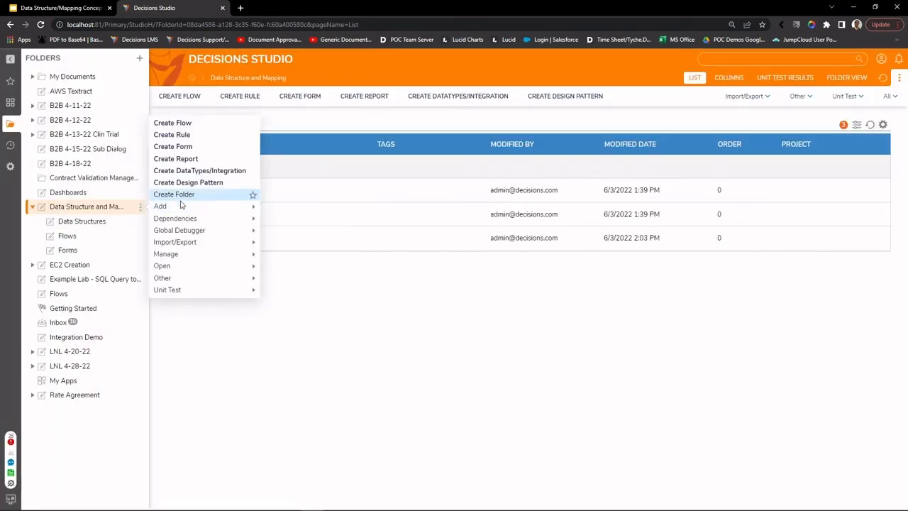
mouse_move(206, 246)
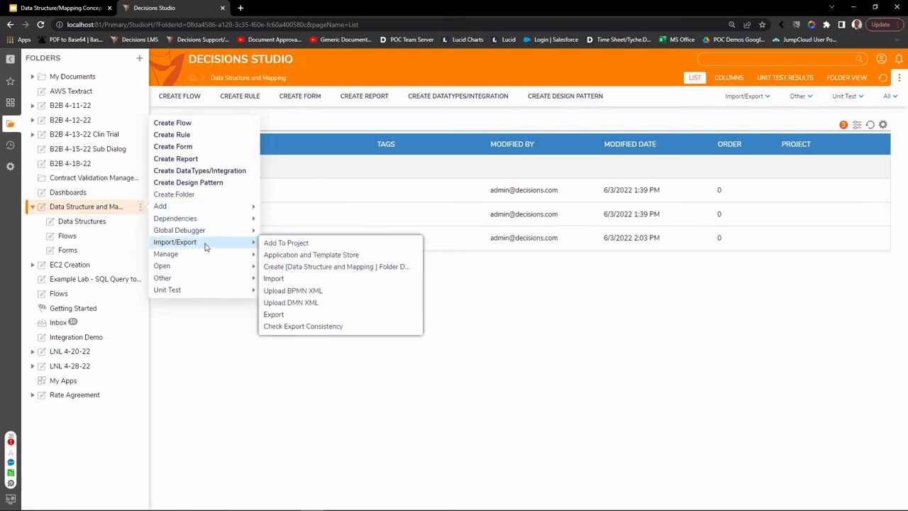
mouse_move(188, 218)
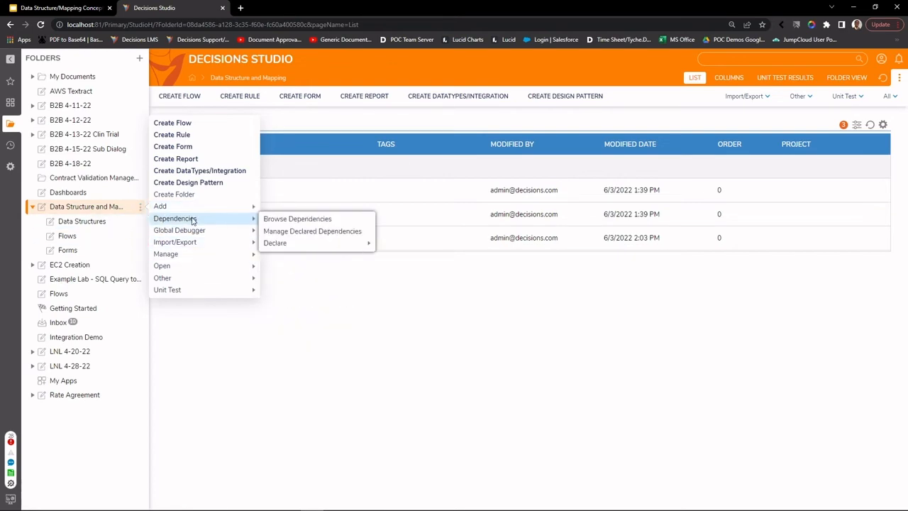
left_click(174, 194)
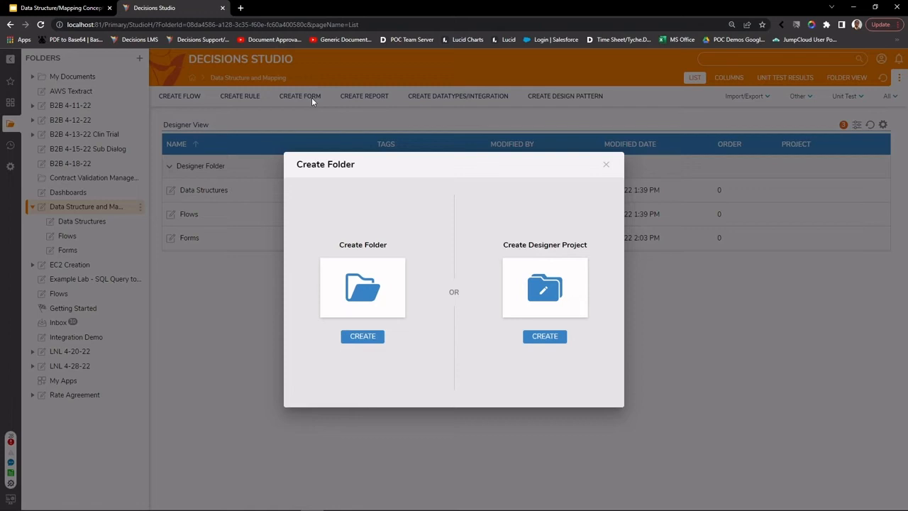
left_click(606, 164)
left_click(91, 225)
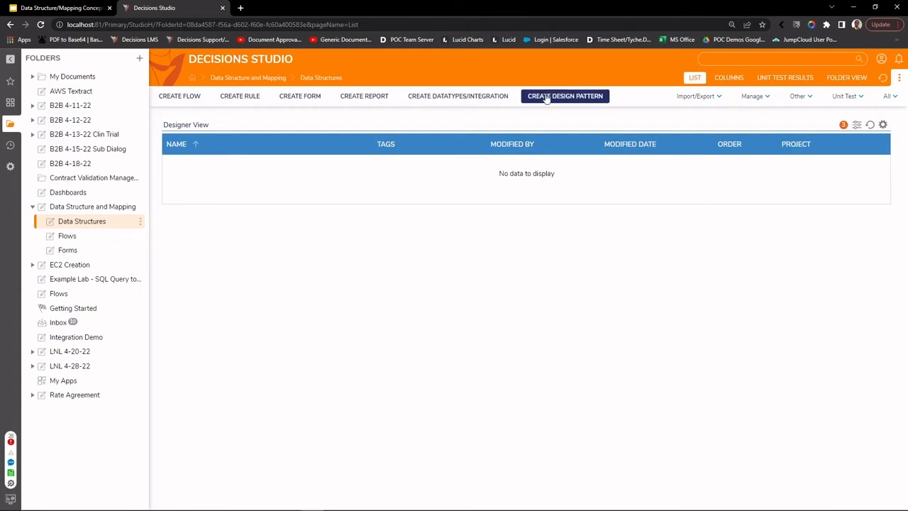
Step: Open the Create DataTypes / Integration dialog and scroll through its options
left_click(459, 99)
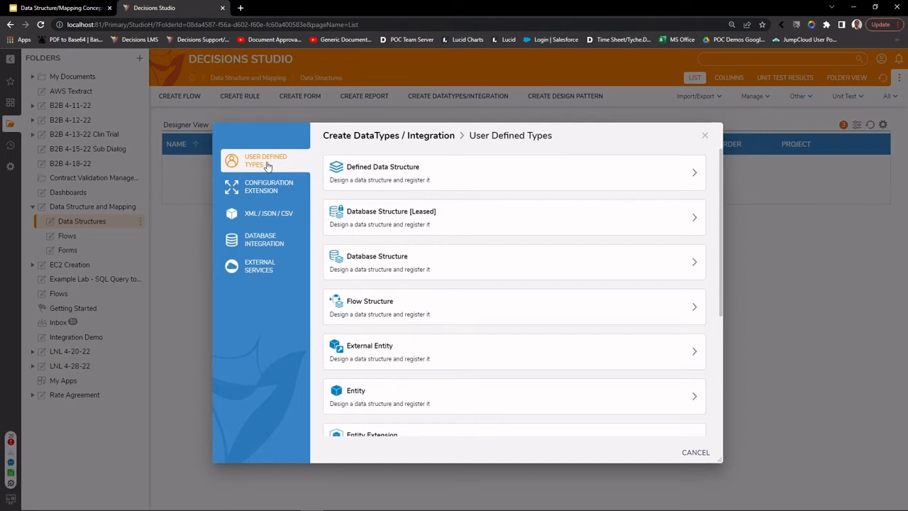
scroll(430, 314, "down", 2)
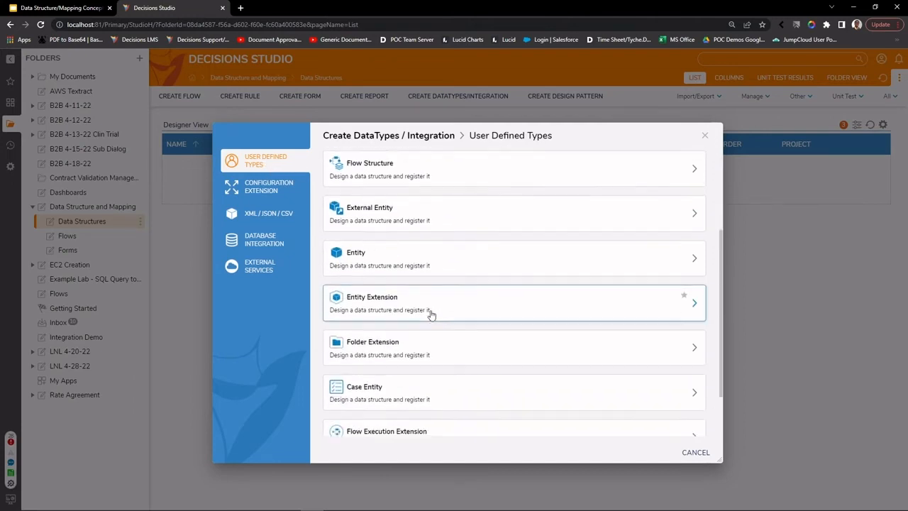
scroll(431, 315, "down", 1)
scroll(400, 408, "up", 3)
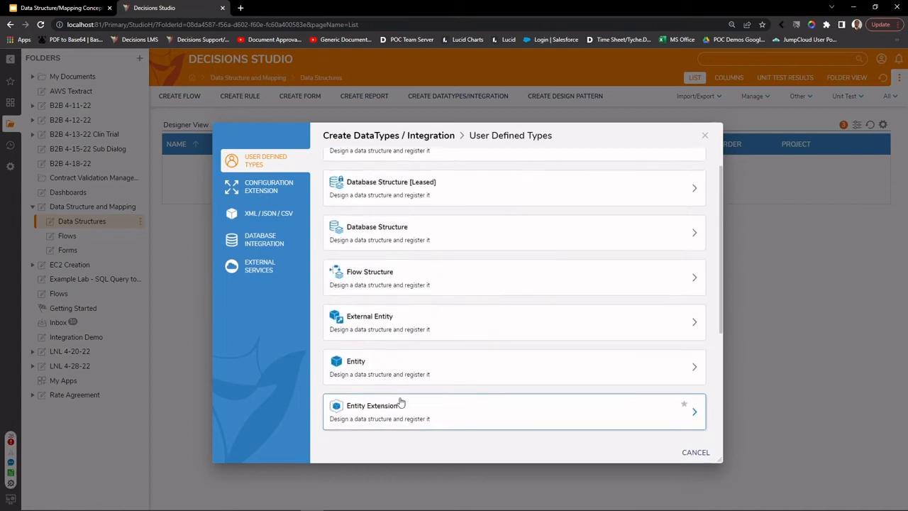
scroll(400, 404, "up", 1)
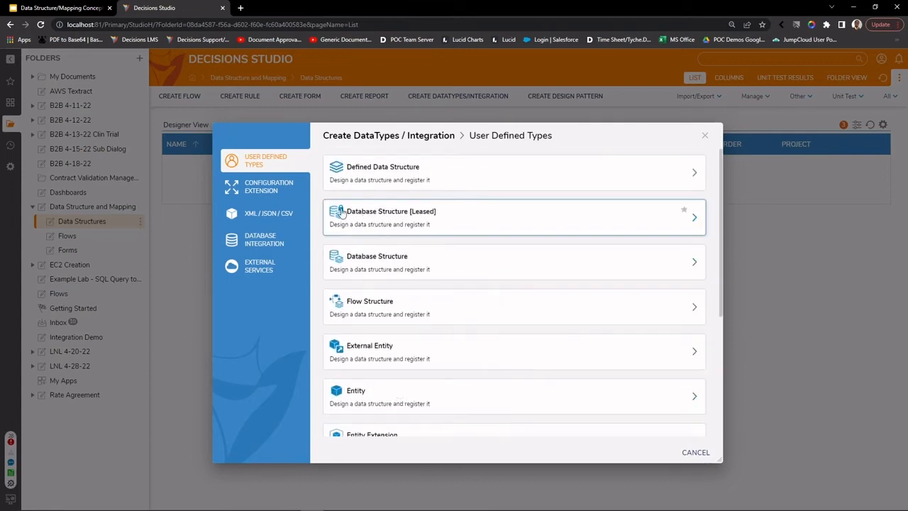
Step: Browse the Configuration Extension, XML/JSON/CSV, Database Integration and External Services categories, then return to User Defined Types
left_click(258, 198)
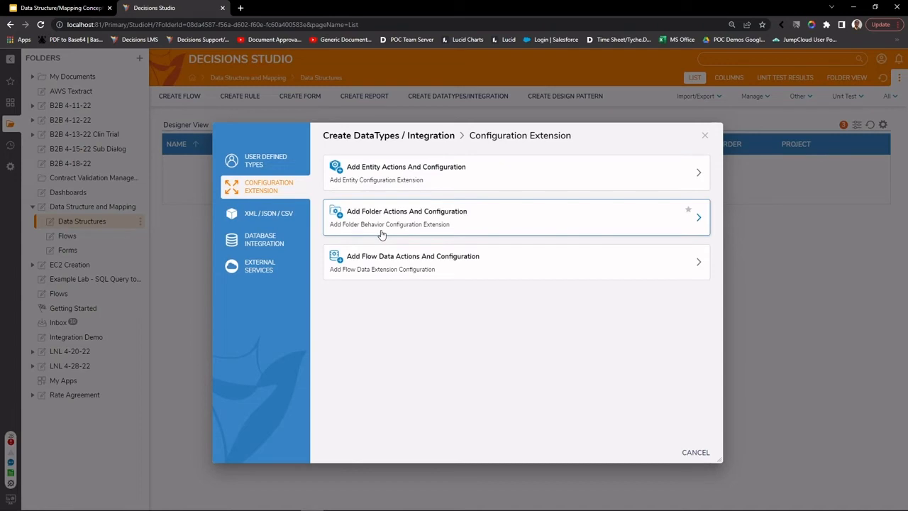
left_click(246, 223)
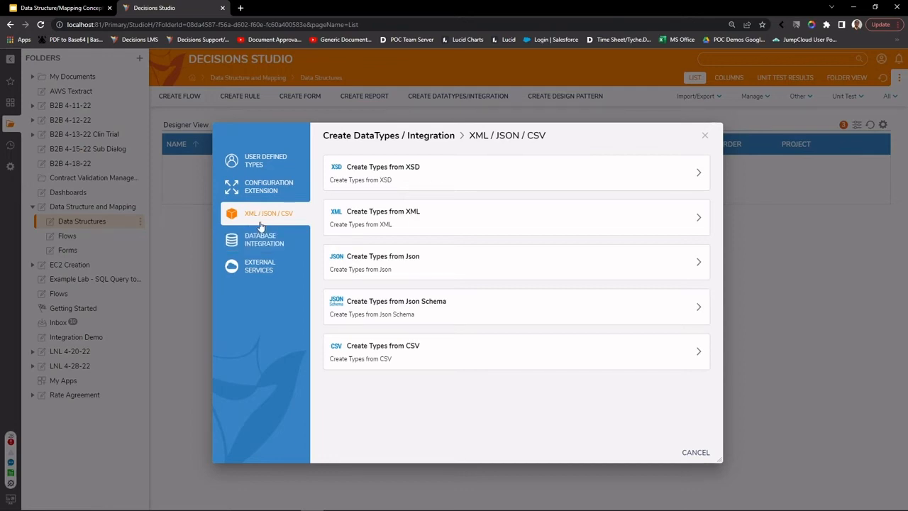
left_click(257, 242)
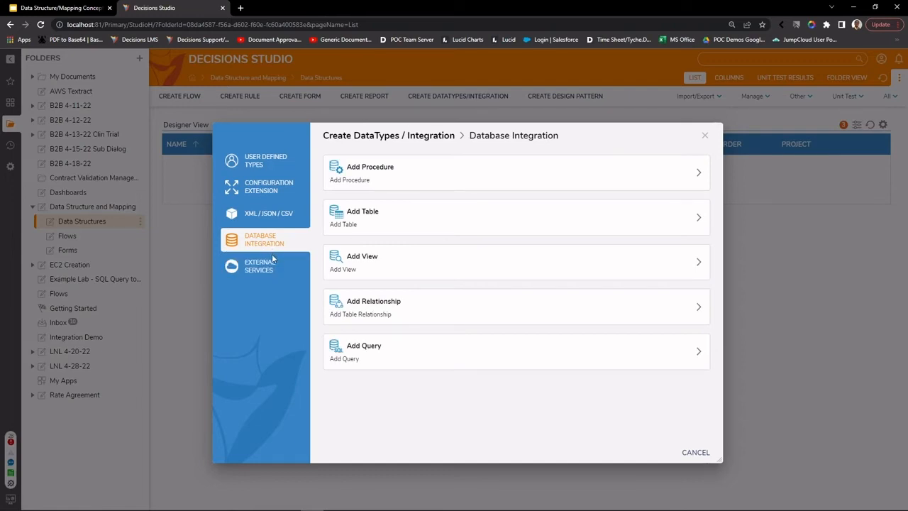
left_click(265, 267)
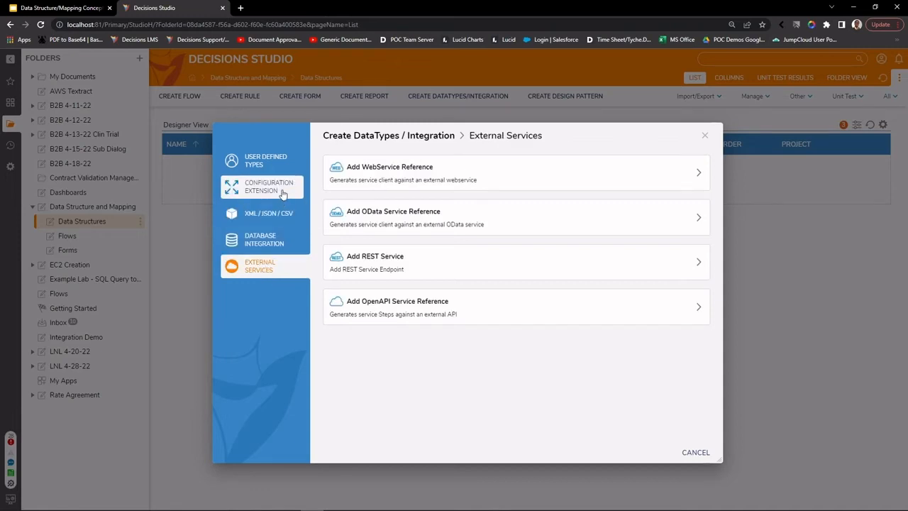
left_click(274, 170)
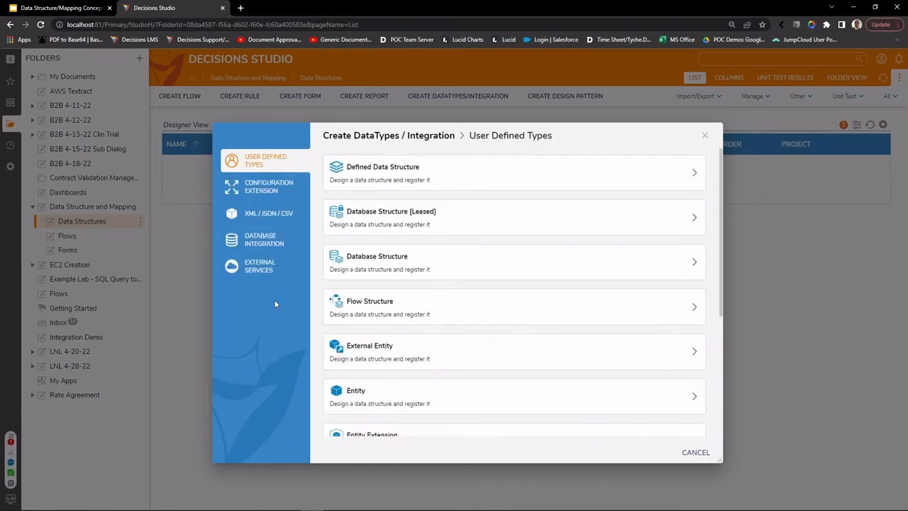
Step: Create a new Database Structure named 'Customer Information'
left_click(392, 271)
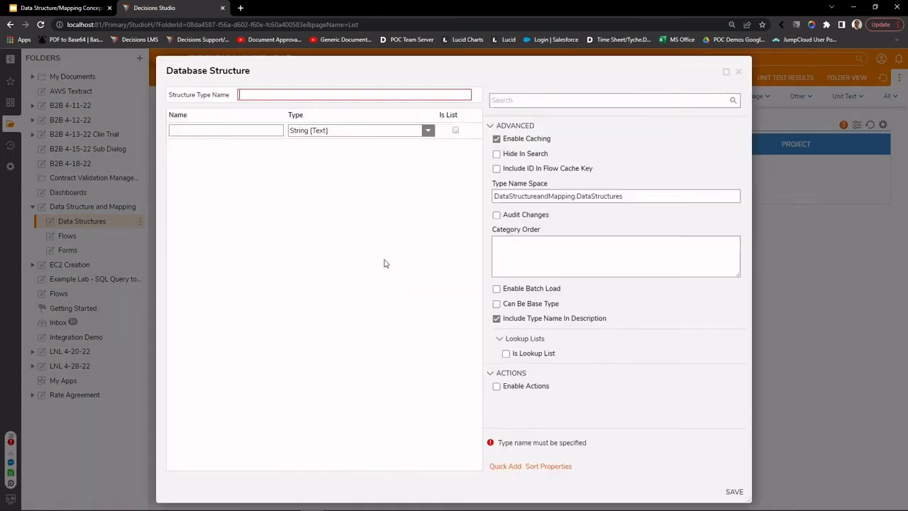
left_click(250, 95)
type("Customer ")
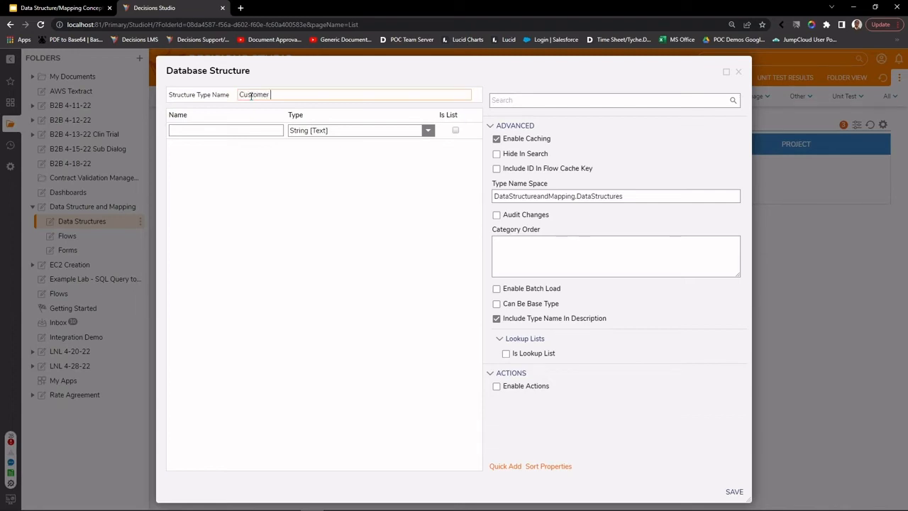
type("Information")
Step: Add the first field as 'FirstName', removing the space from 'First Name'
left_click(268, 132)
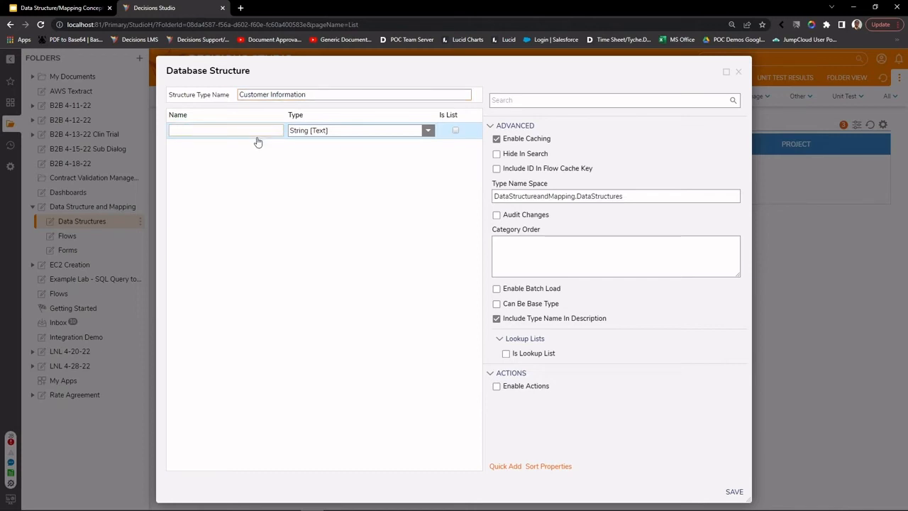
type("Fir")
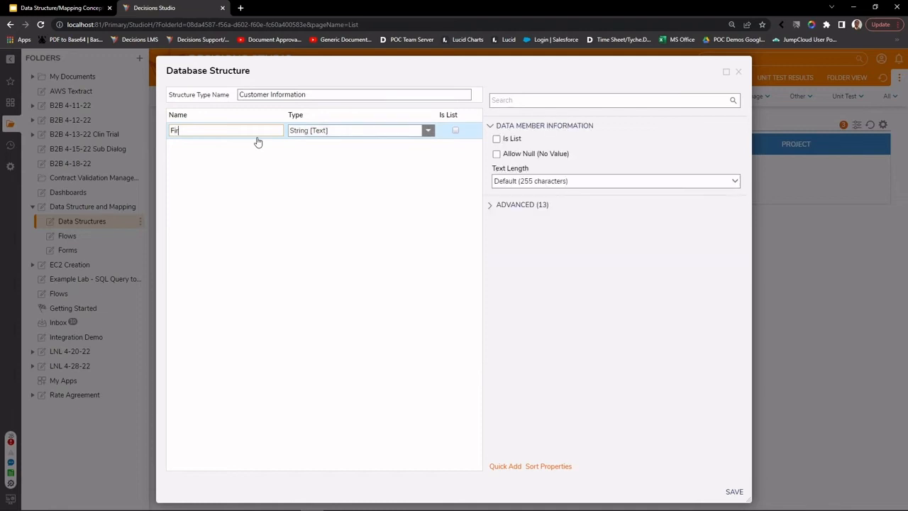
type("st Name")
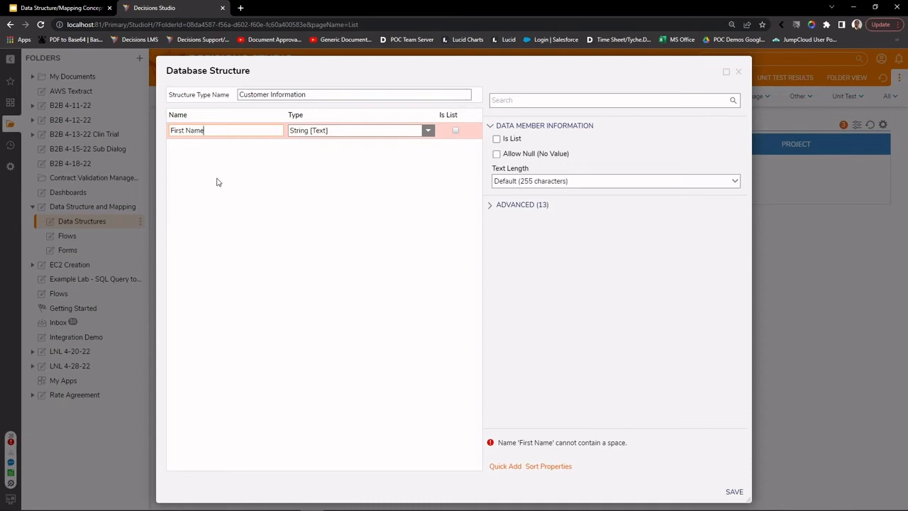
left_click(183, 129)
key("BackSpace")
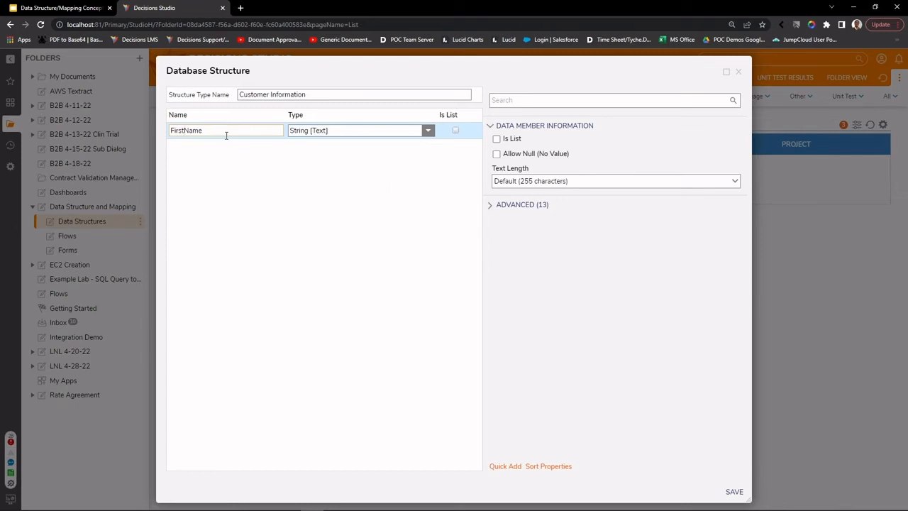
Step: Quick Add String fields LastName, Email and Phone to the structure
left_click(429, 135)
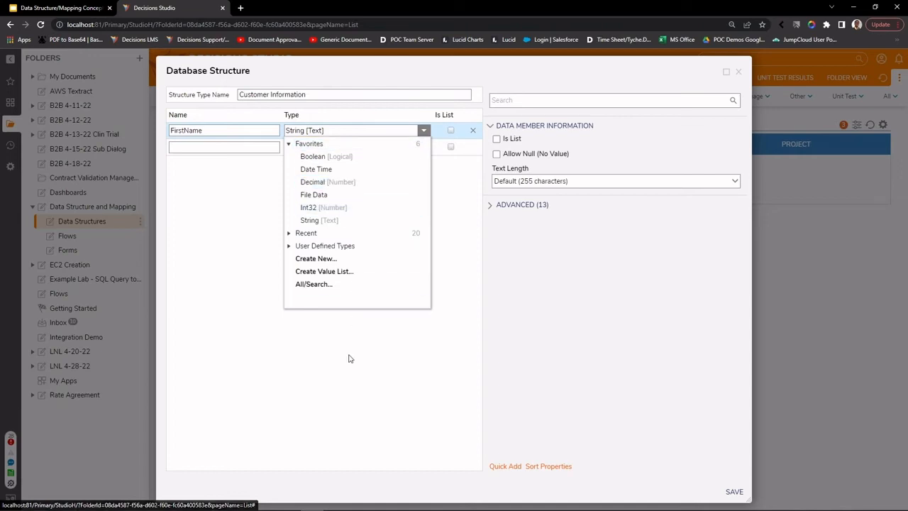
left_click(248, 245)
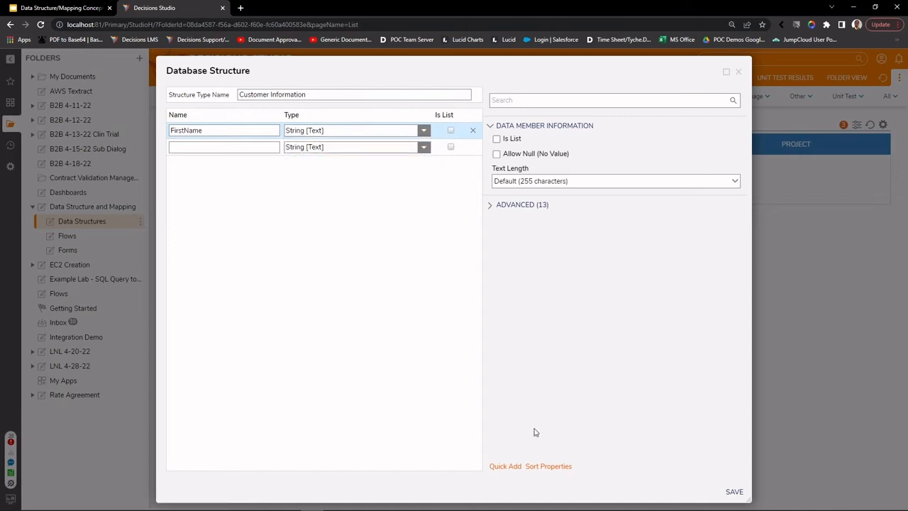
left_click(503, 467)
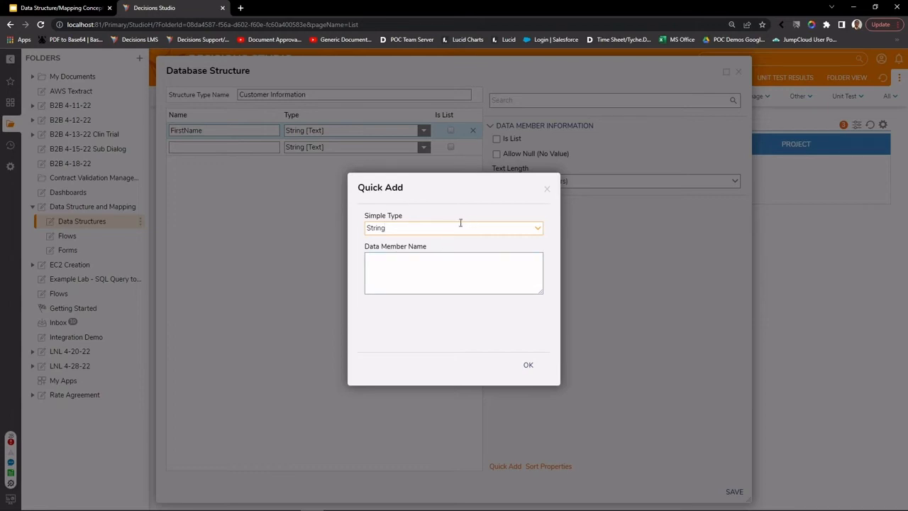
left_click(398, 262)
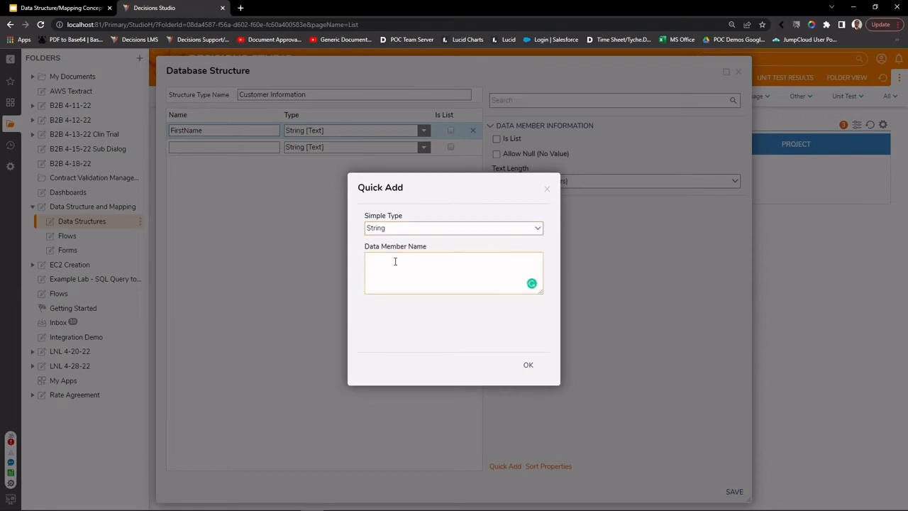
type("LastName")
key("Return")
type("Emsai")
key("BackSpace")
key("BackSpace")
key("BackSpace")
type("ail Phone")
left_click(528, 366)
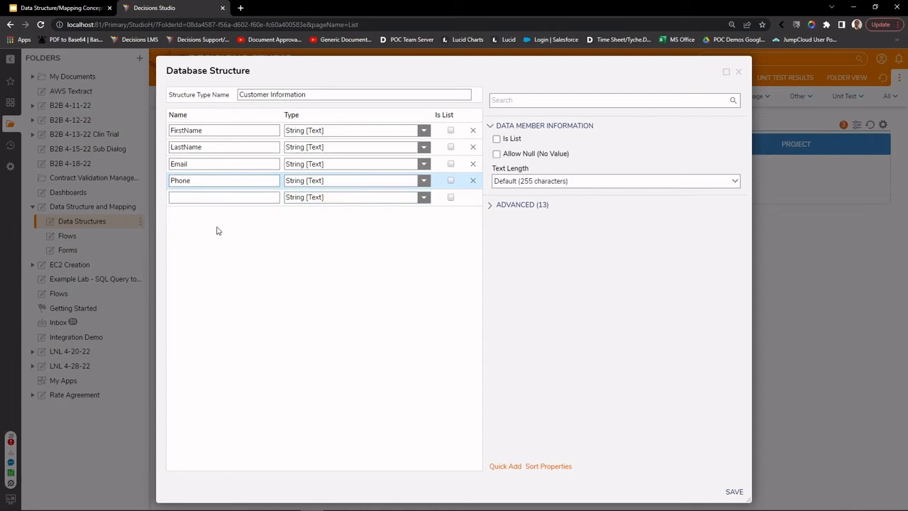
Step: Add a DOB field with the Date data type
left_click(240, 198)
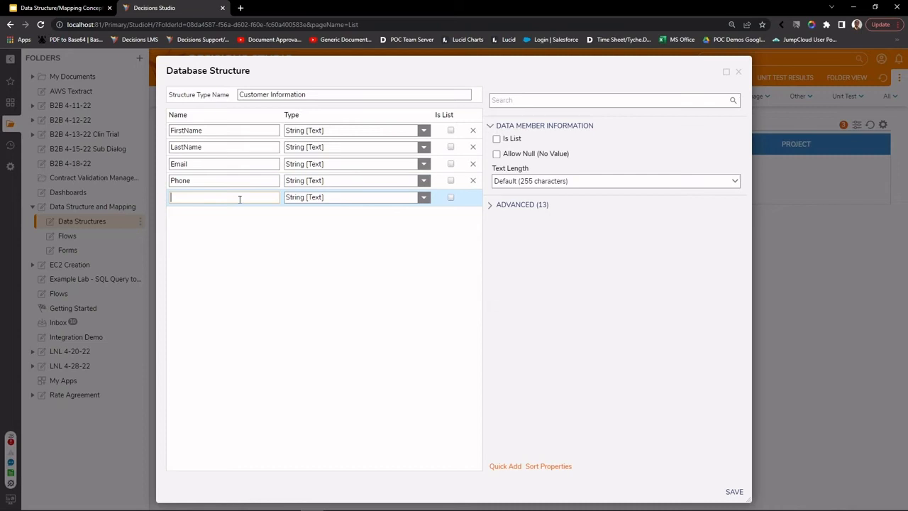
type("DOB")
left_click(314, 200)
type("Date")
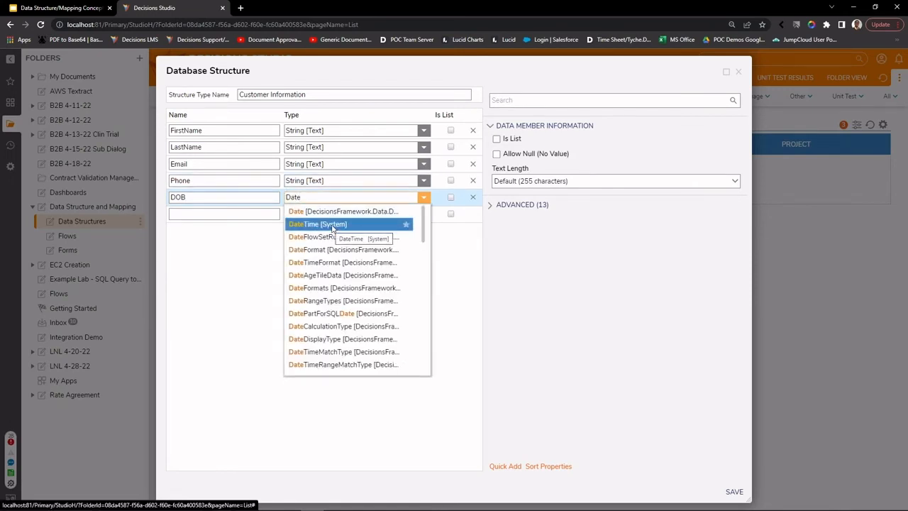
key("Up")
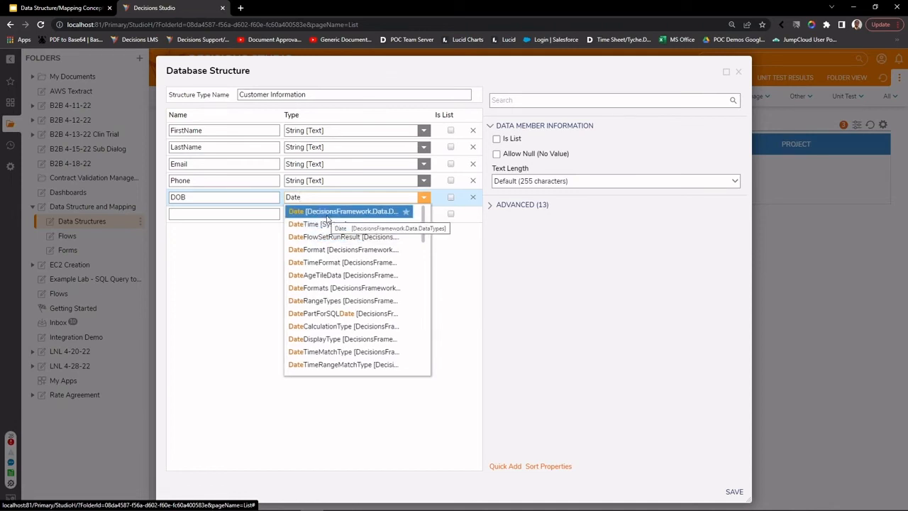
left_click(327, 214)
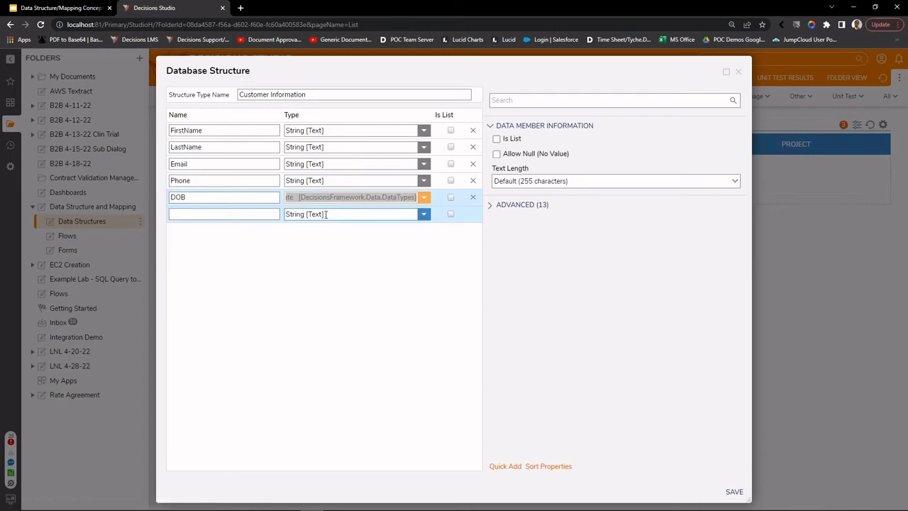
Step: Add a CustomerIdentifier field and expand its ADVANCED settings
left_click(190, 215)
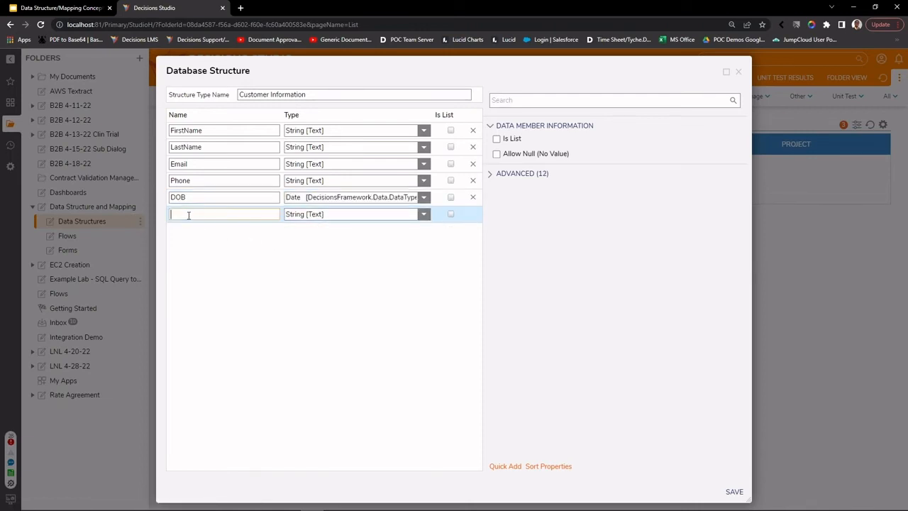
type("Custo")
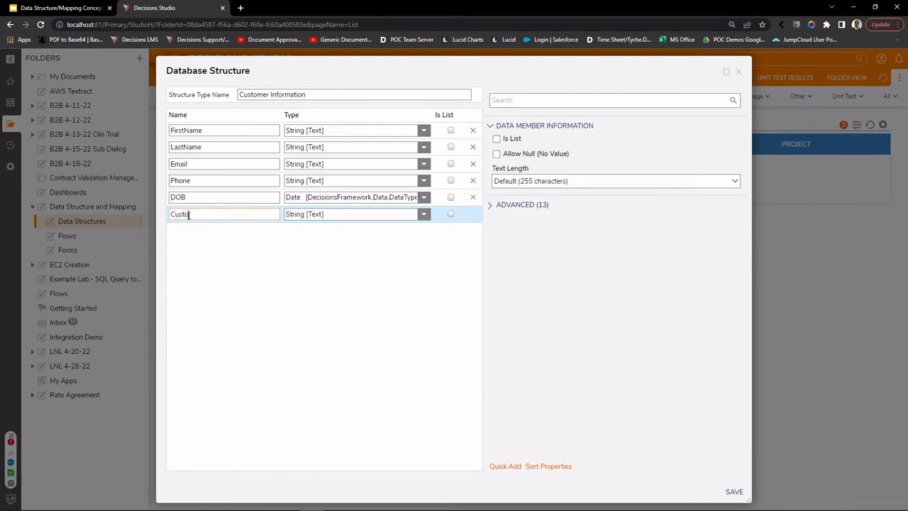
type("merIdentifier")
left_click(490, 204)
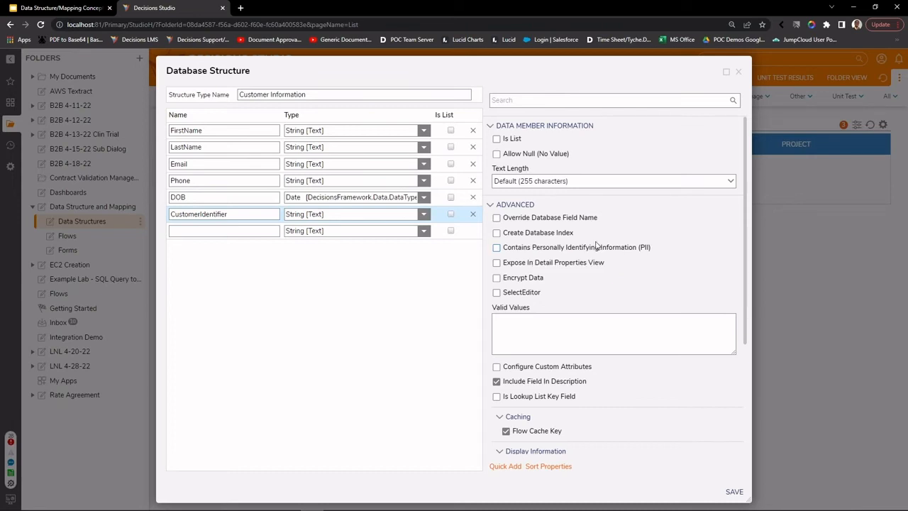
scroll(574, 355, "down", 2)
scroll(578, 361, "down", 1)
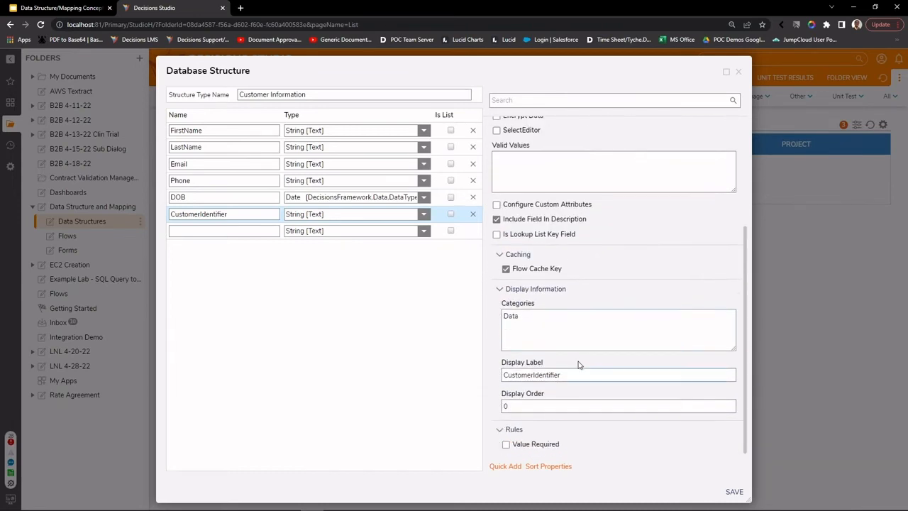
scroll(576, 362, "up", 3)
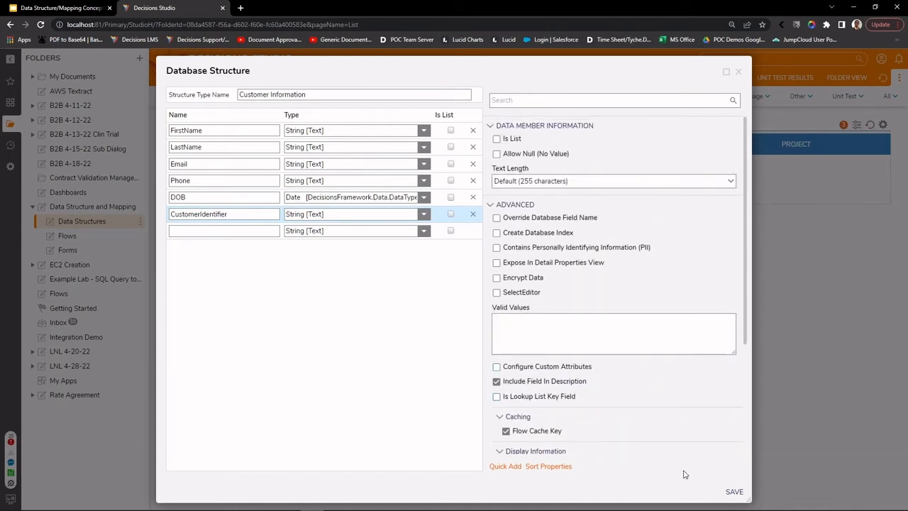
Step: Save the structure, then open the actions menu for CustomerInformation in Data Structures
left_click(730, 489)
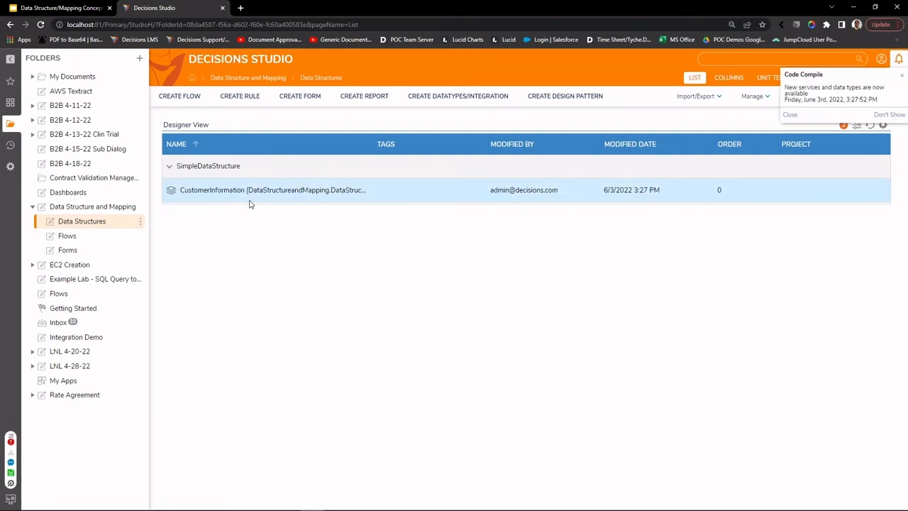
right_click(208, 199)
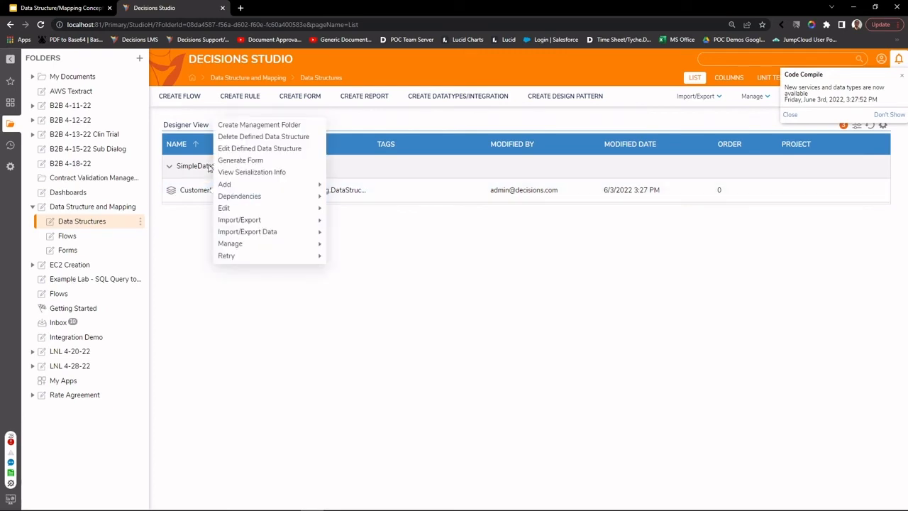
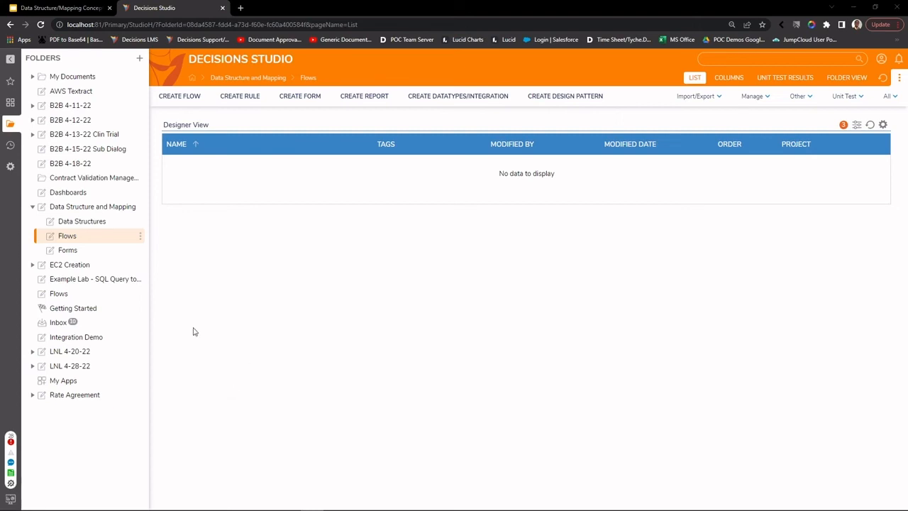
Step: Open Customer Info Form from the Forms folder to review it, then close the designer
left_click(90, 252)
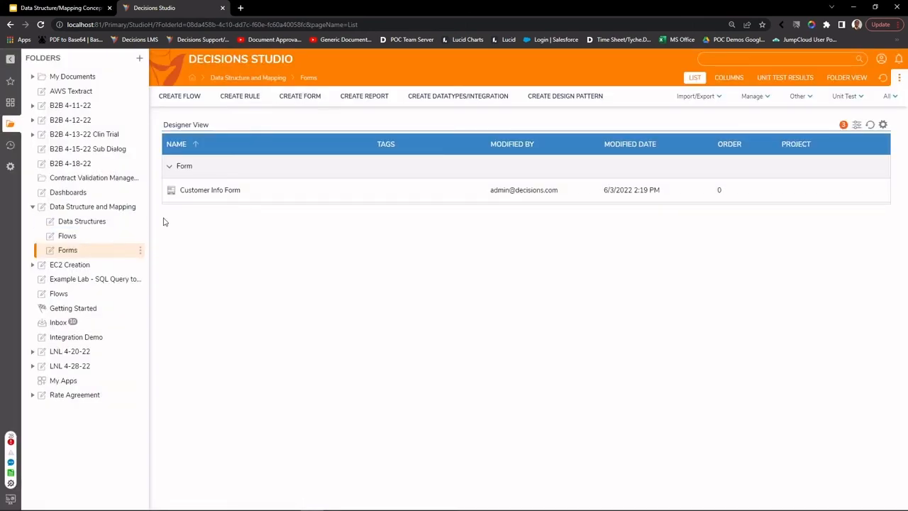
right_click(222, 195)
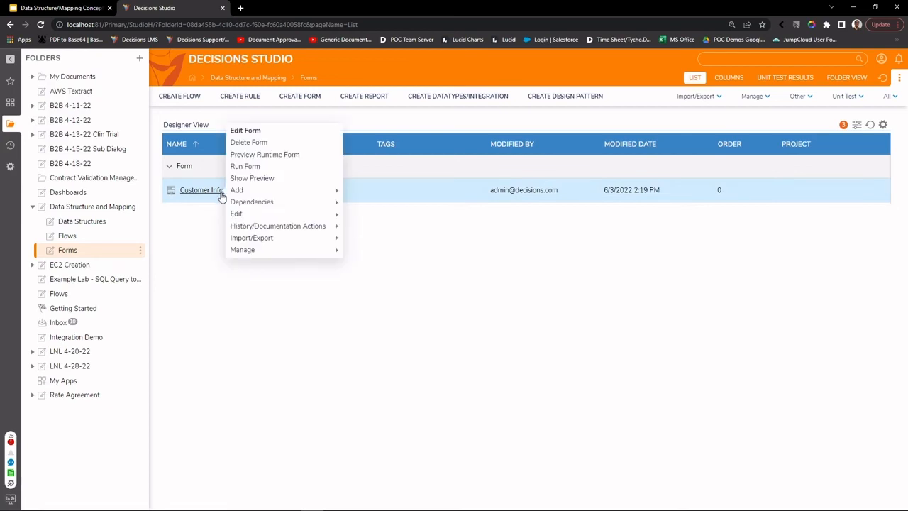
left_click(248, 131)
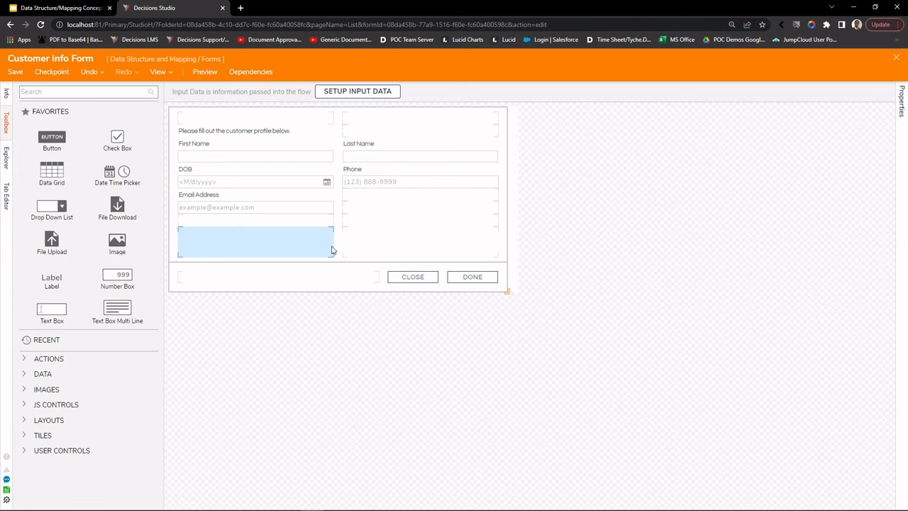
left_click(897, 60)
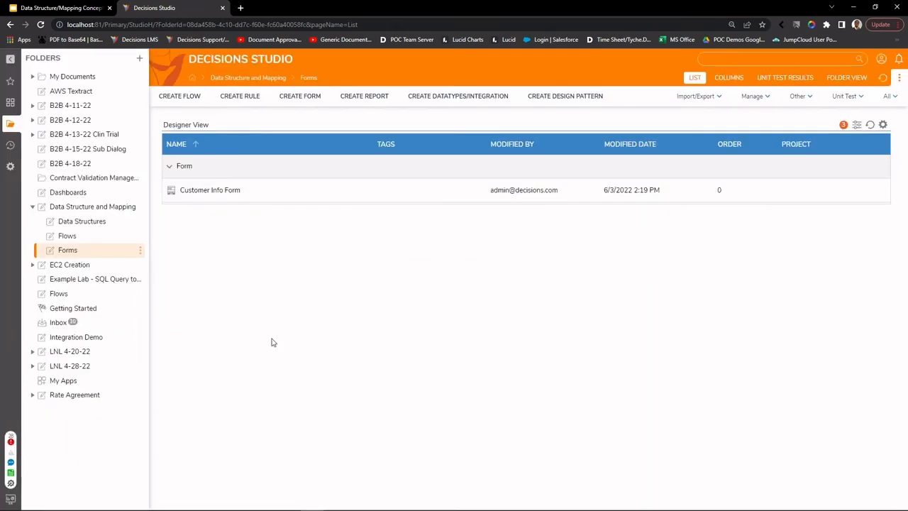
Step: Create a new standard flow named 'Customer Flow' in the Flows folder
left_click(69, 237)
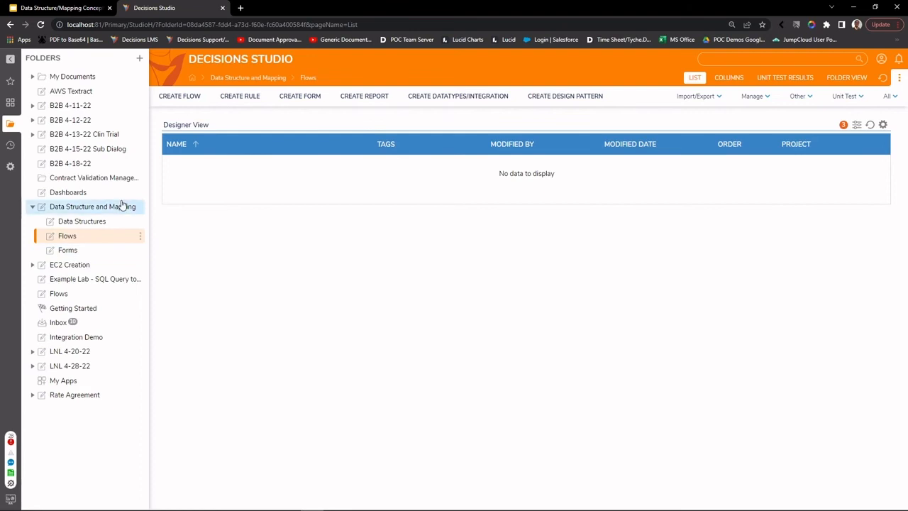
left_click(187, 98)
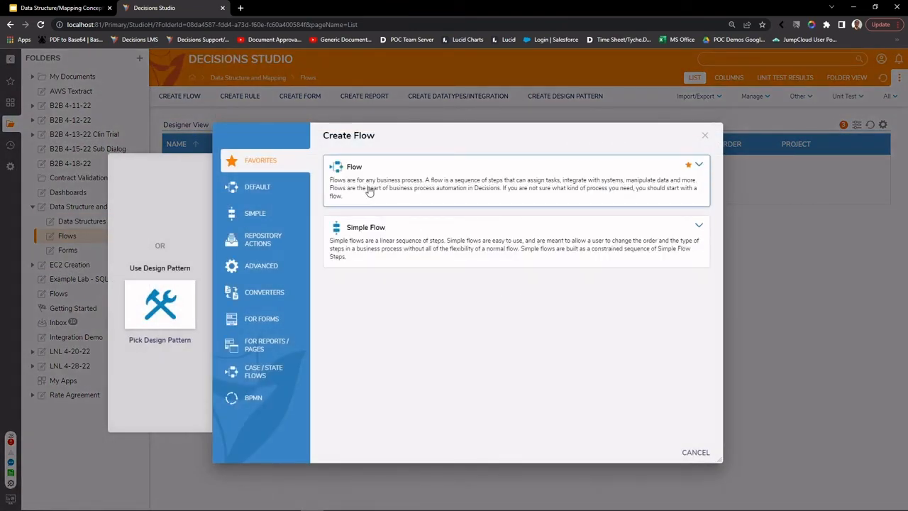
left_click(369, 191)
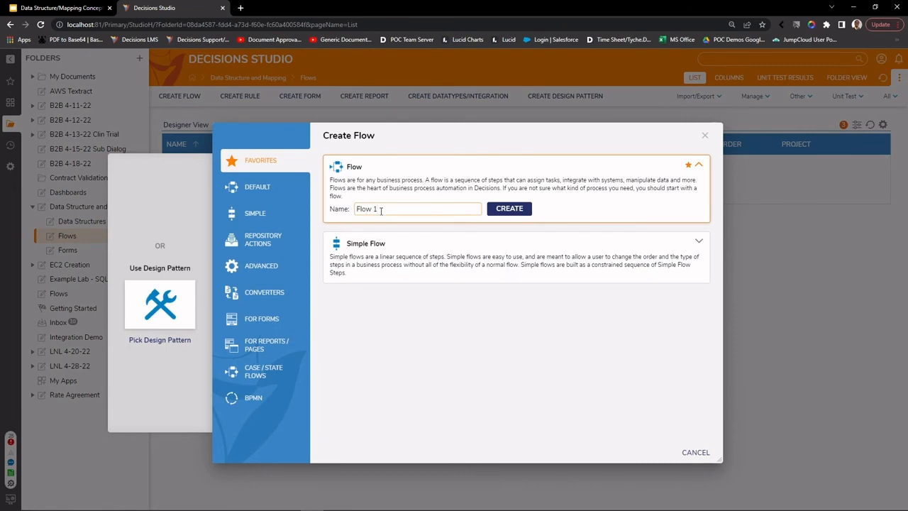
type("C")
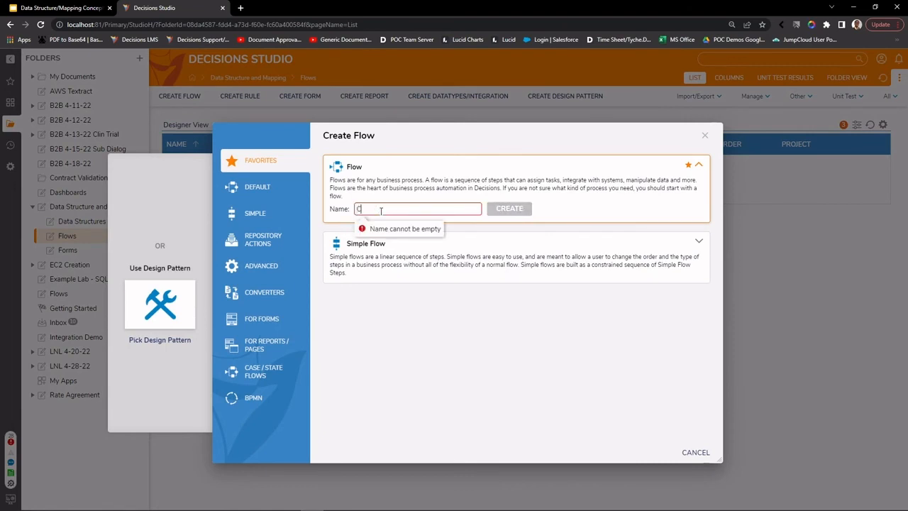
type("ustomer Flow")
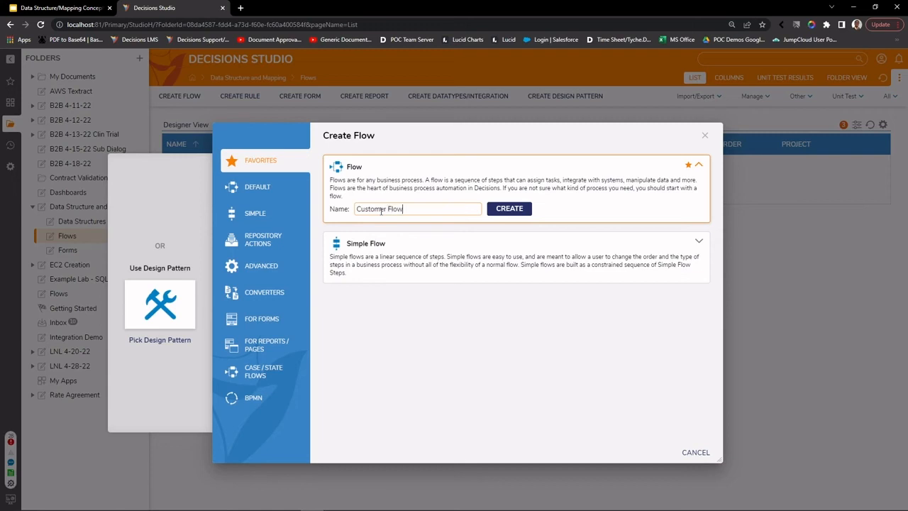
left_click(520, 211)
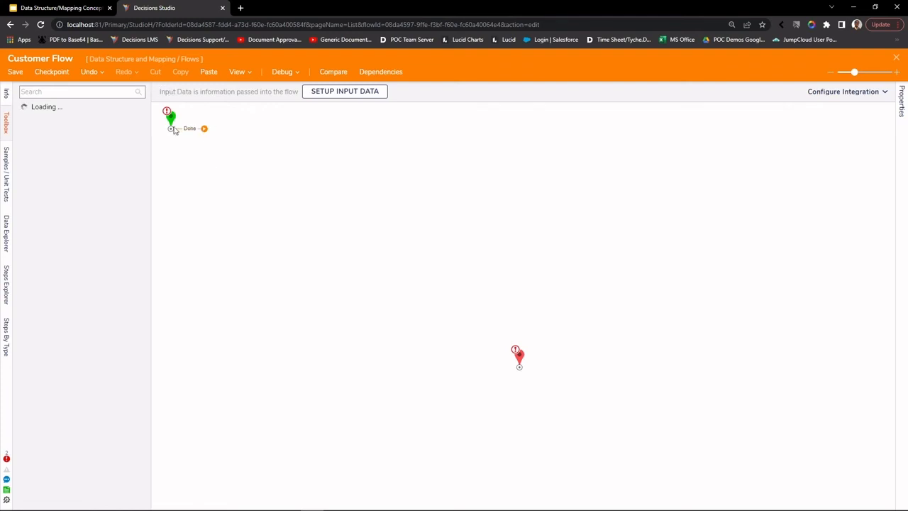
Step: Line up the start and end steps side by side and connect start's Done outcome to the end
left_click_drag(171, 121, 179, 184)
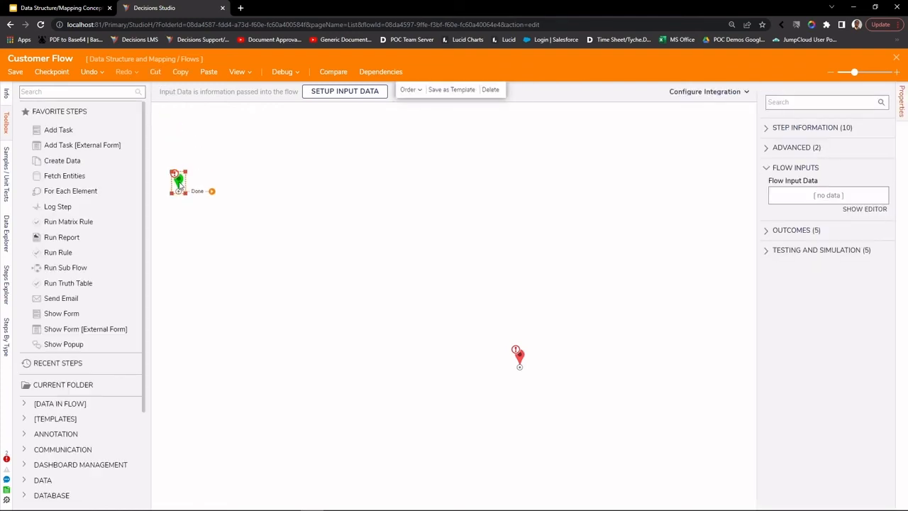
left_click_drag(525, 360, 467, 184)
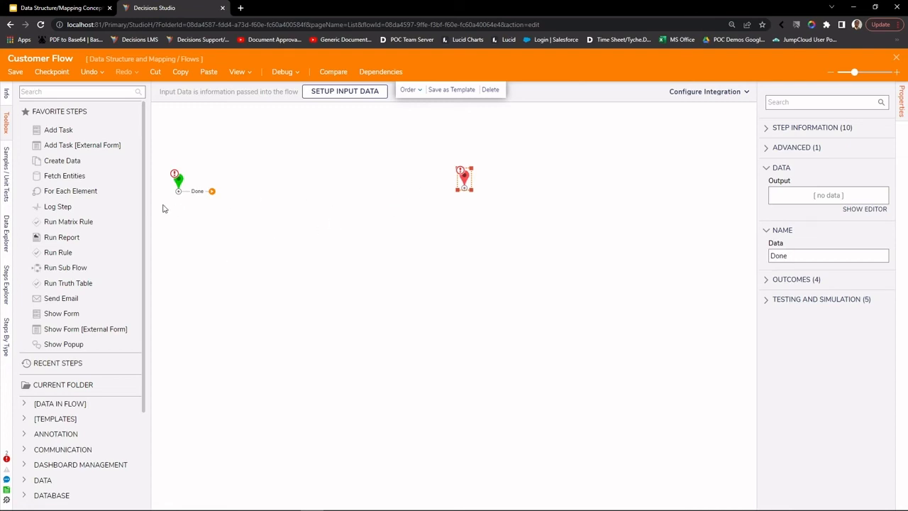
left_click(7, 459)
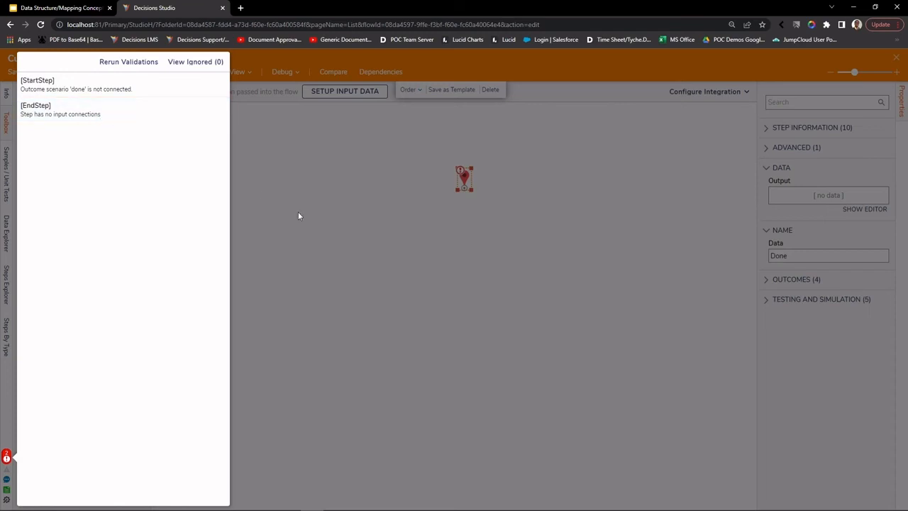
left_click(317, 248)
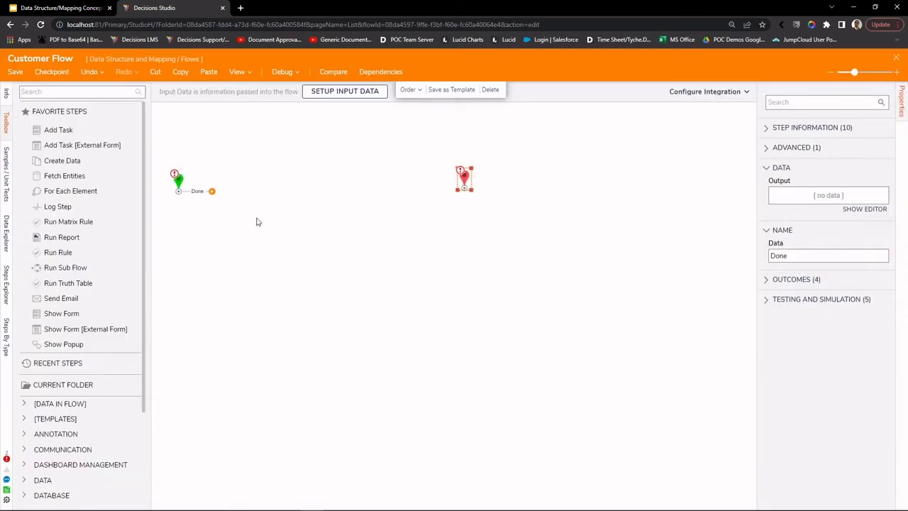
left_click_drag(209, 192, 465, 192)
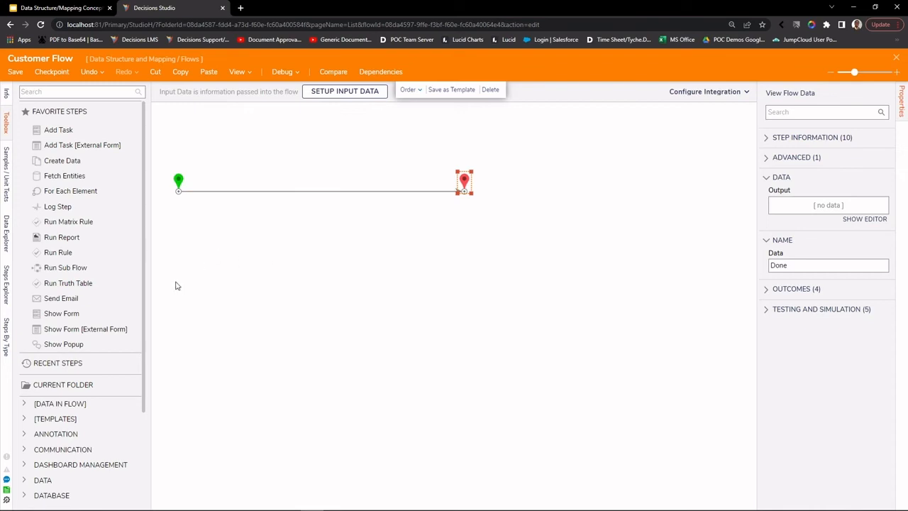
Step: Insert a Show Form step from Favorite Steps onto the start-to-end connector
scroll(75, 283, "down", 2)
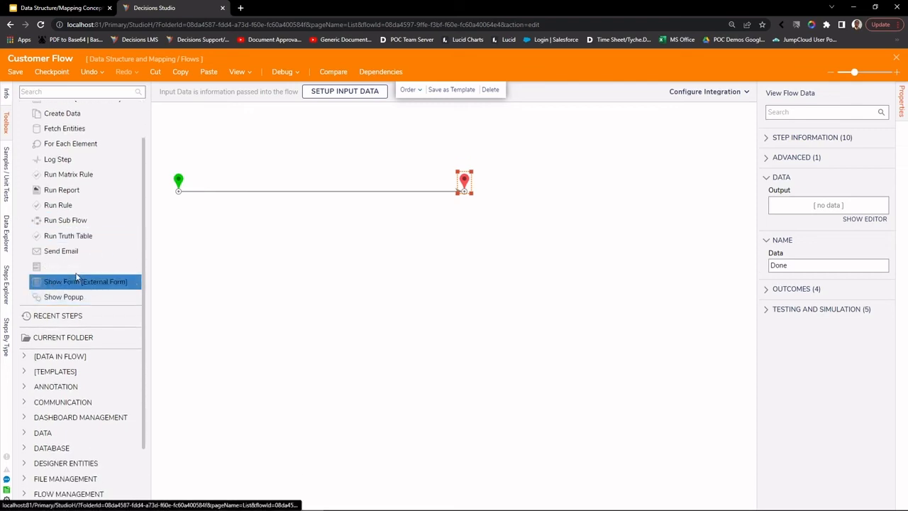
scroll(74, 284, "up", 2)
left_click(53, 314)
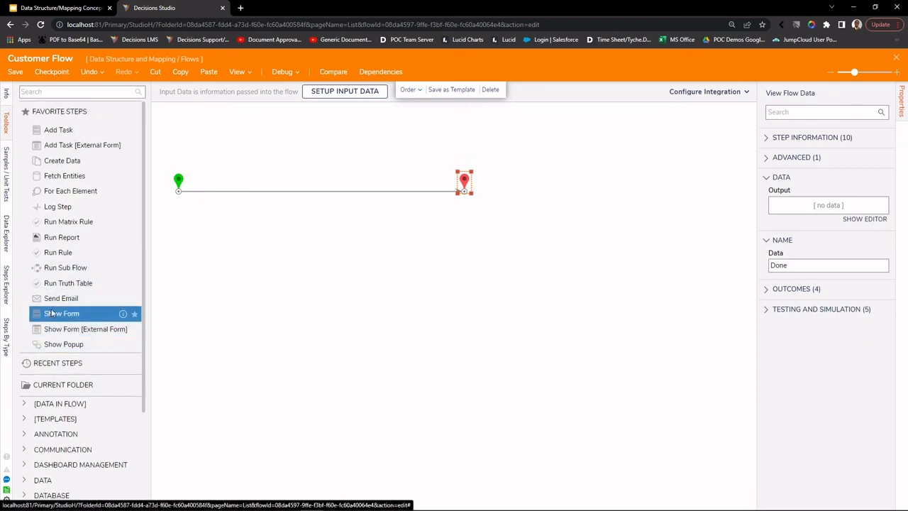
left_click_drag(52, 318, 222, 201)
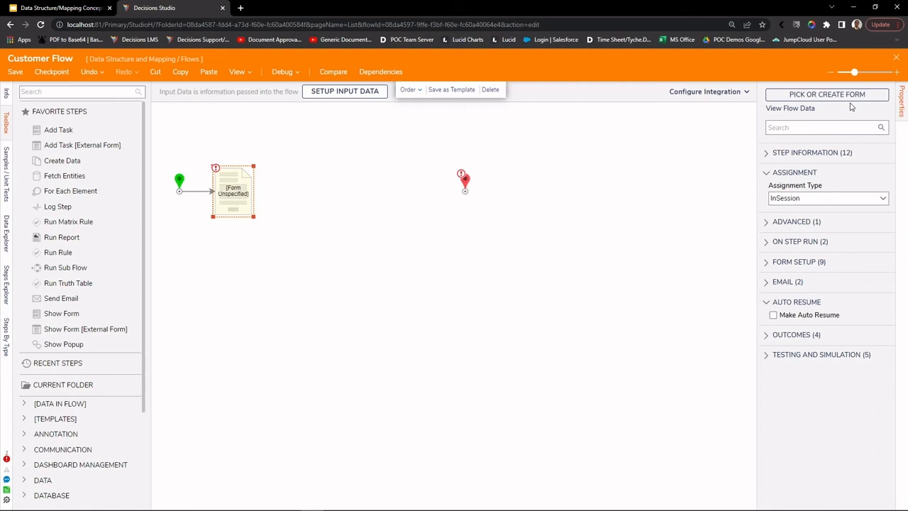
Step: Assign the existing Customer Info Form, picked from the Recent list, to the Show Form step
left_click(850, 95)
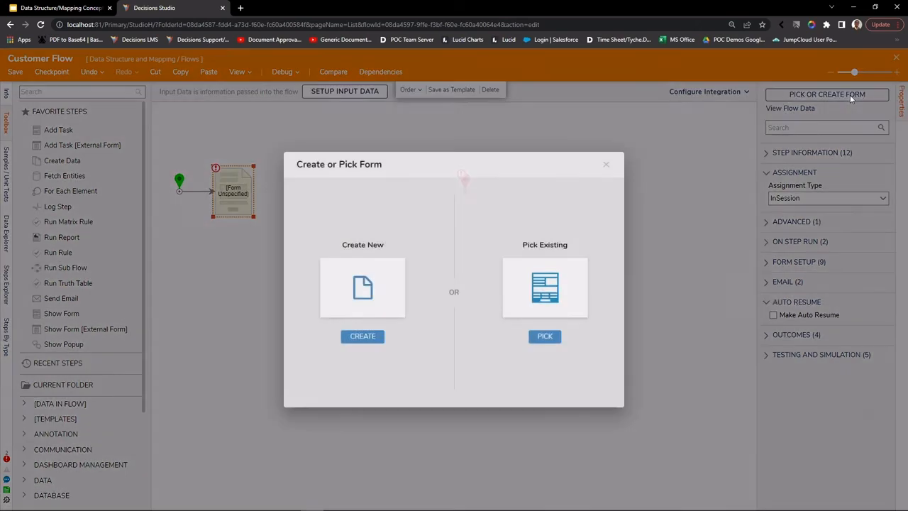
left_click(546, 339)
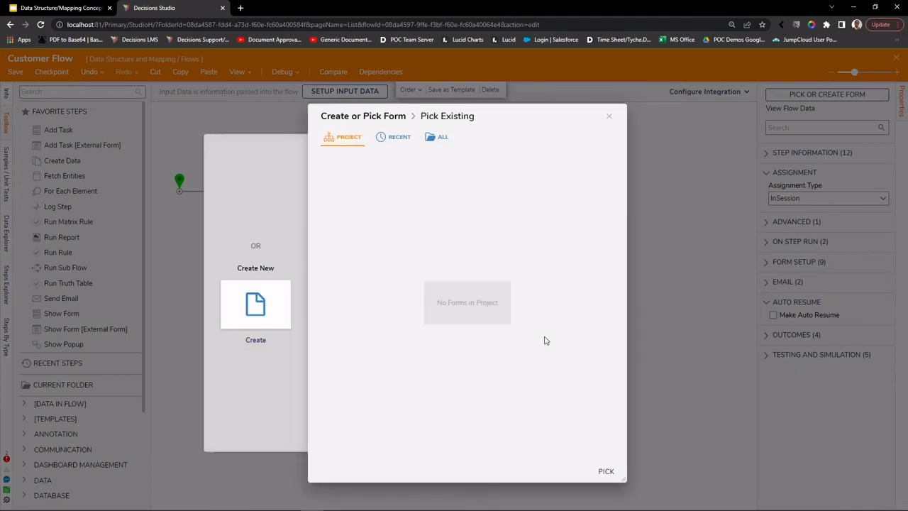
left_click(404, 144)
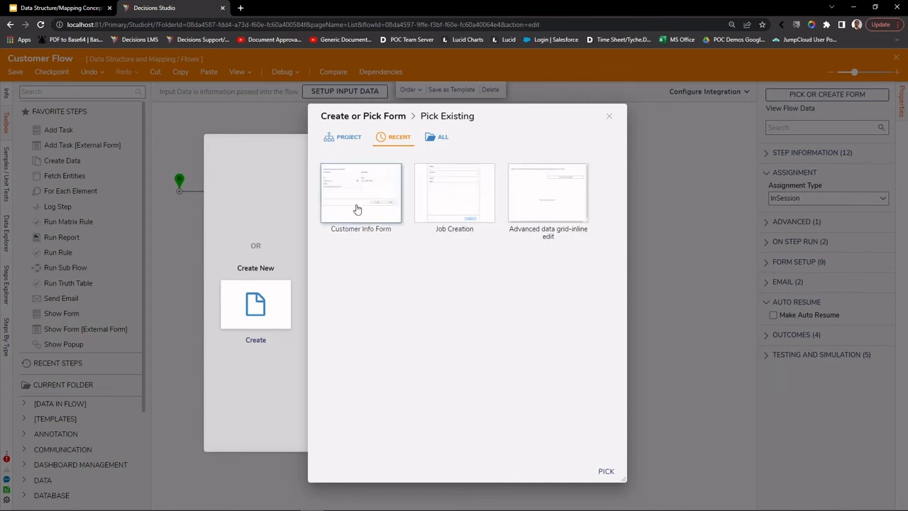
left_click(356, 207)
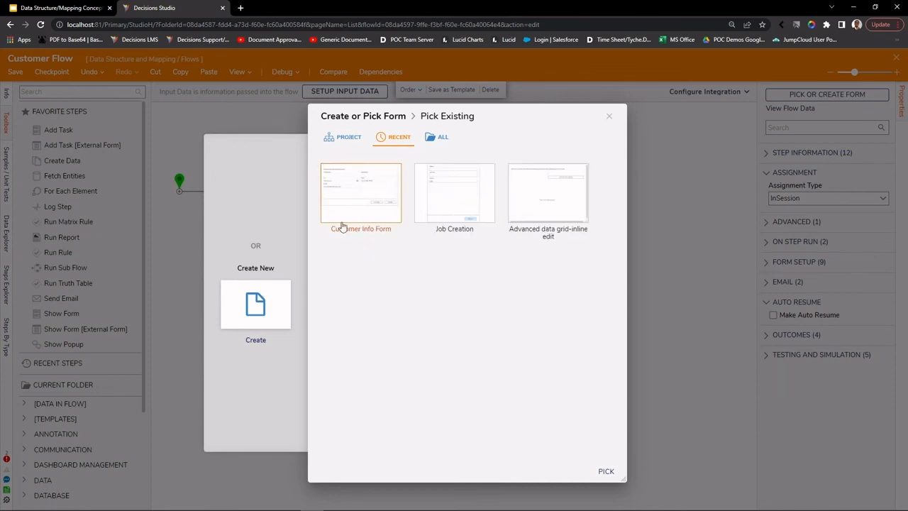
left_click(606, 472)
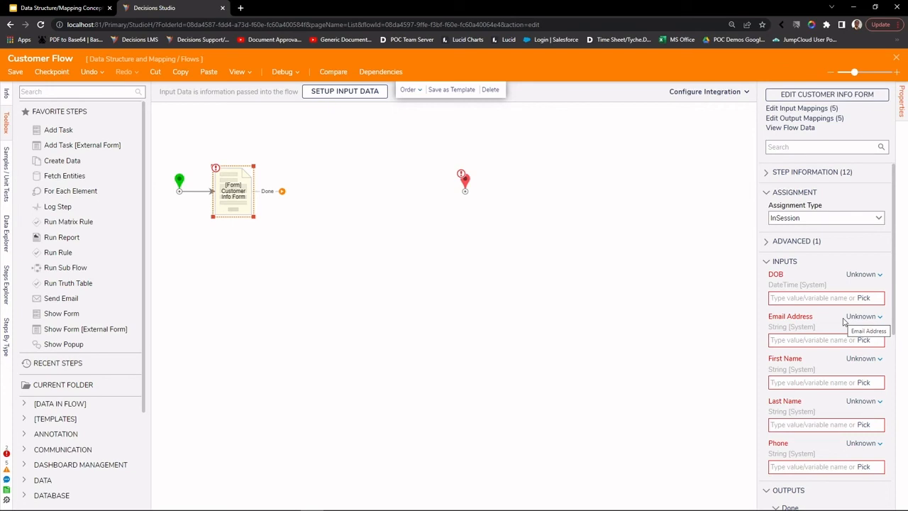
Step: Inspect the available value sources for the DOB input
left_click(871, 278)
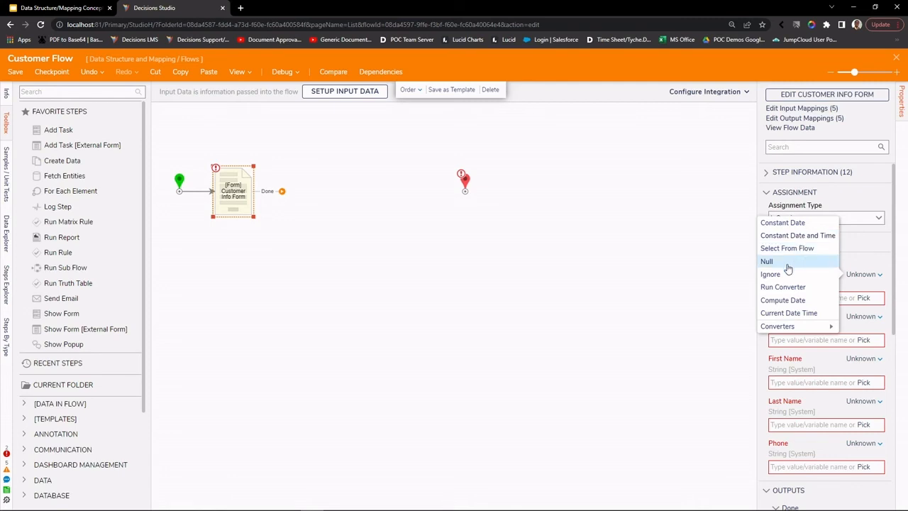
mouse_move(779, 328)
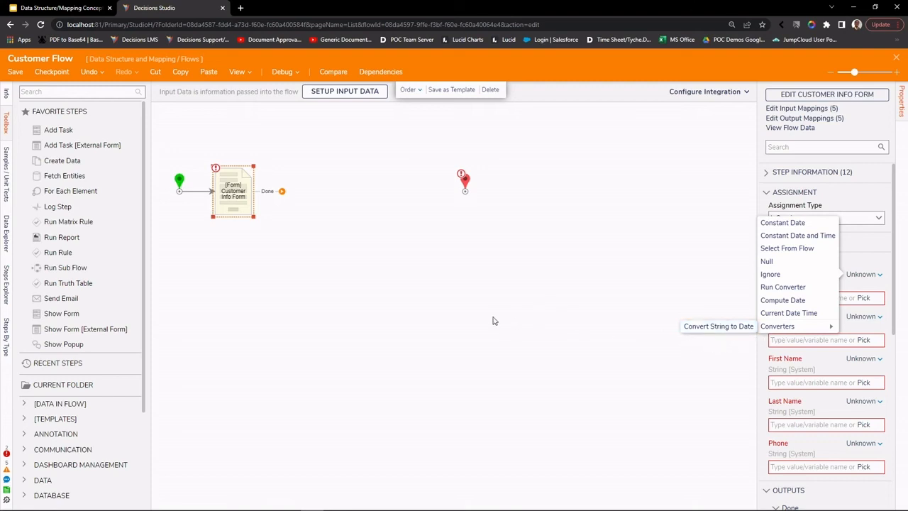
left_click(306, 262)
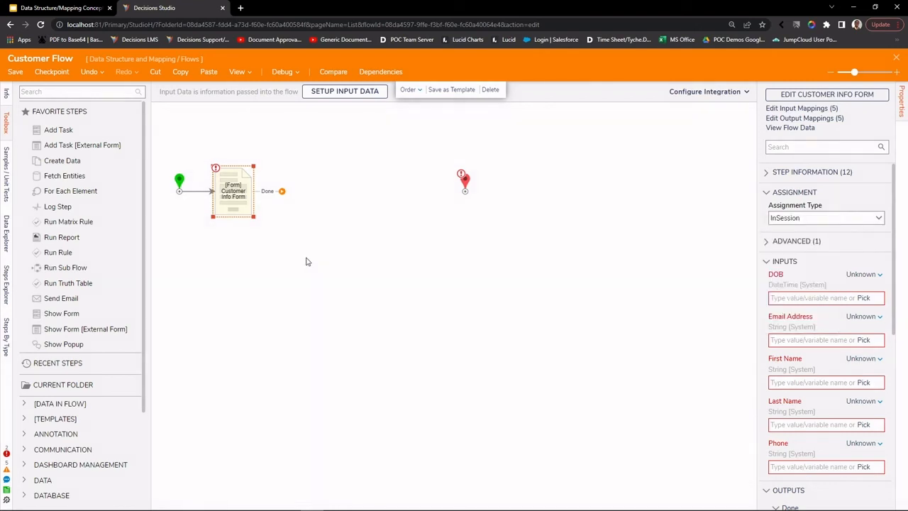
Step: Set the DOB, Email Address, First Name, Last Name and Phone inputs to Ignore
left_click(862, 277)
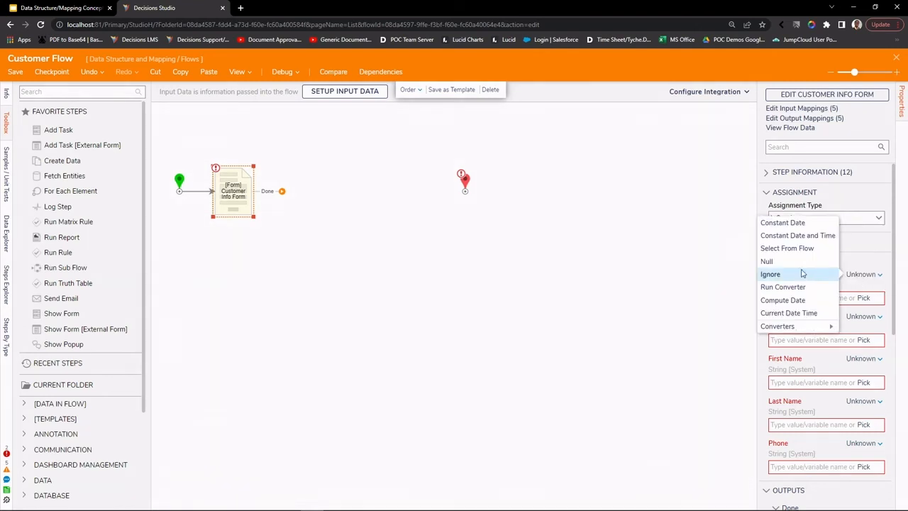
left_click(804, 274)
left_click(862, 305)
left_click(805, 296)
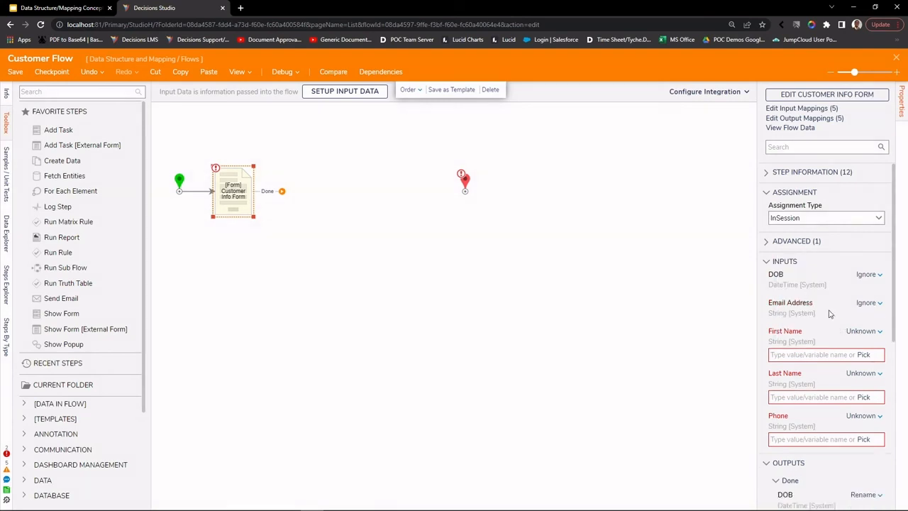
left_click(861, 330)
left_click(810, 323)
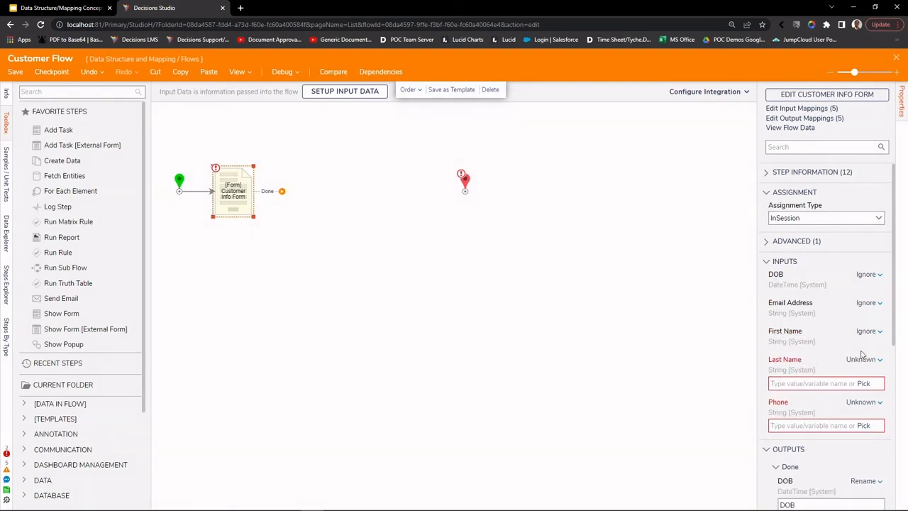
left_click(862, 360)
left_click(805, 353)
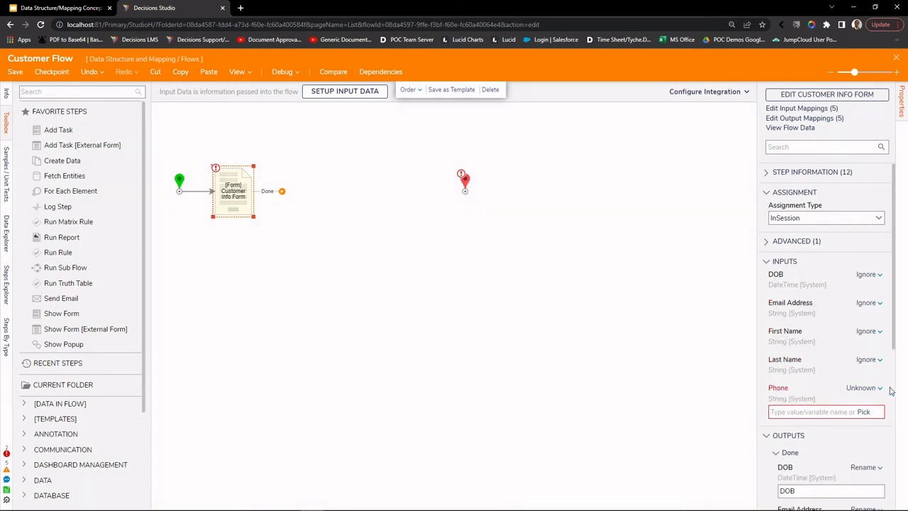
left_click(875, 391)
left_click(811, 381)
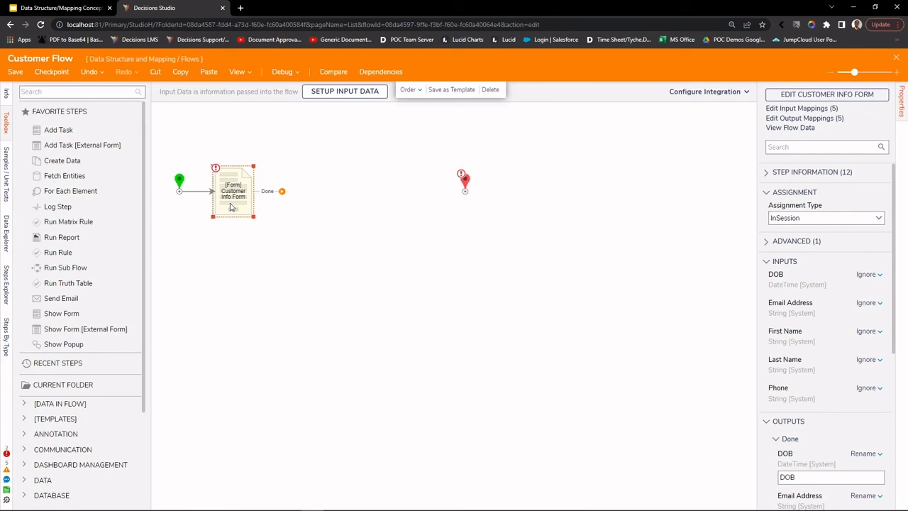
Step: Insert Create CustomerInformation from User Defined Types > Database Structures between start and the form step
scroll(130, 209, "down", 4)
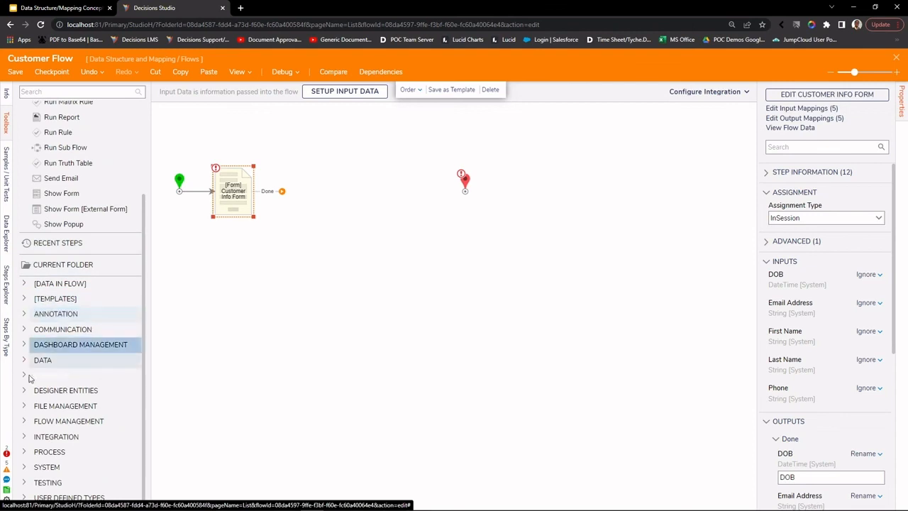
left_click(23, 499)
scroll(24, 501, "down", 1)
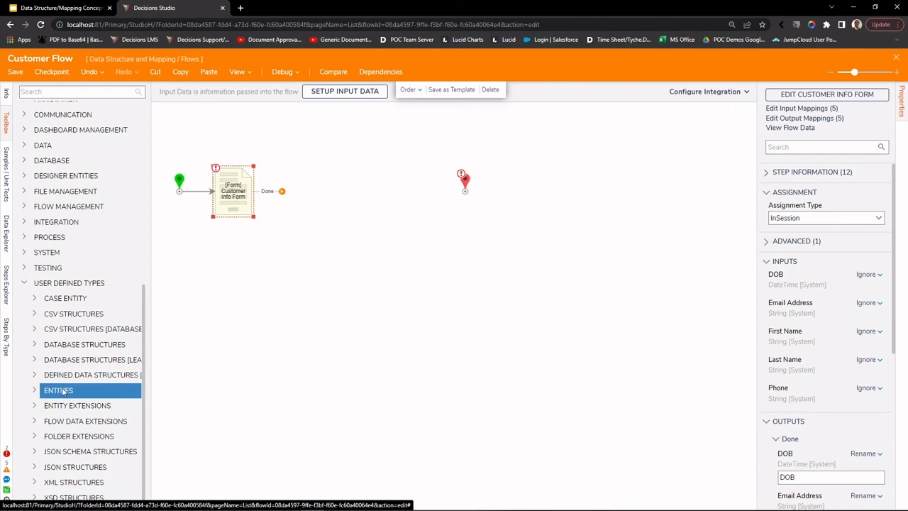
left_click(34, 344)
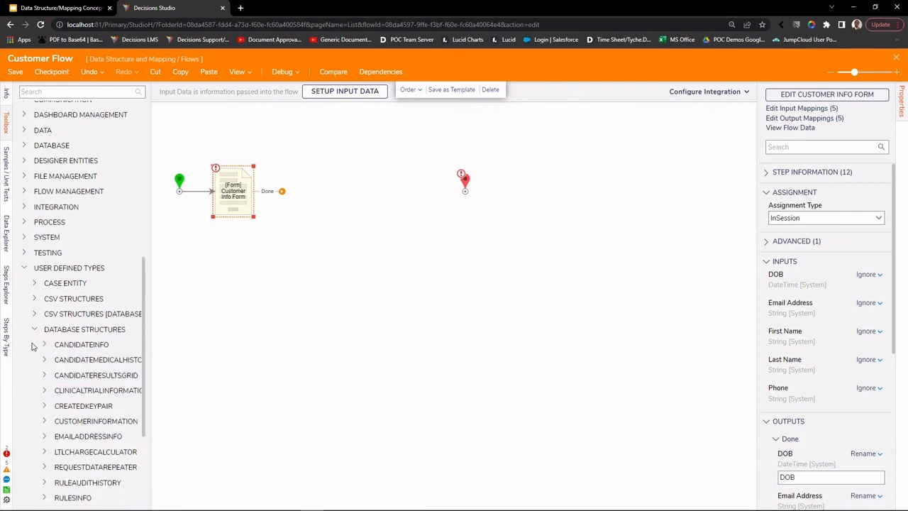
left_click(44, 423)
scroll(50, 397, "down", 3)
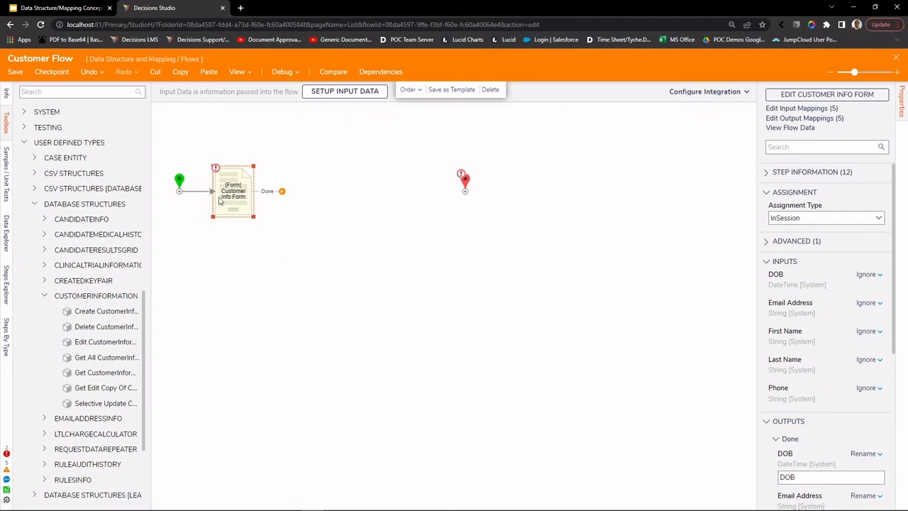
left_click_drag(230, 200, 277, 200)
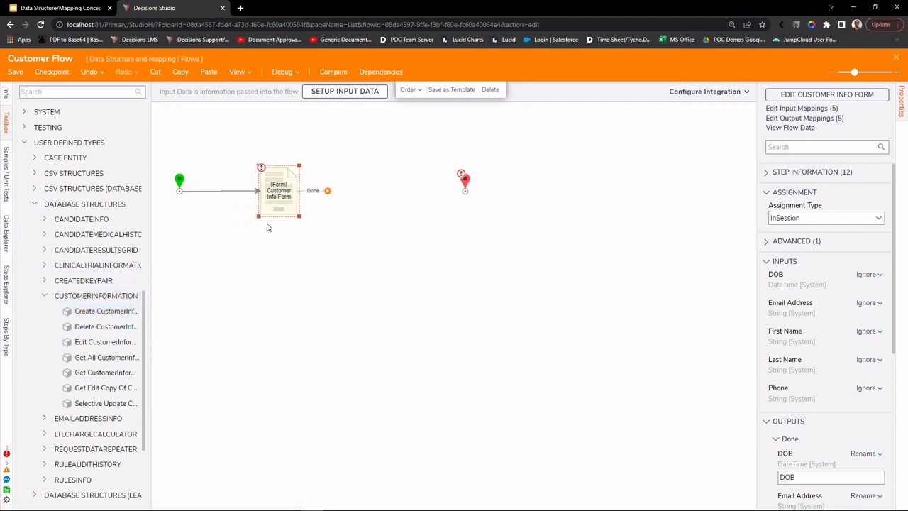
left_click_drag(149, 287, 185, 281)
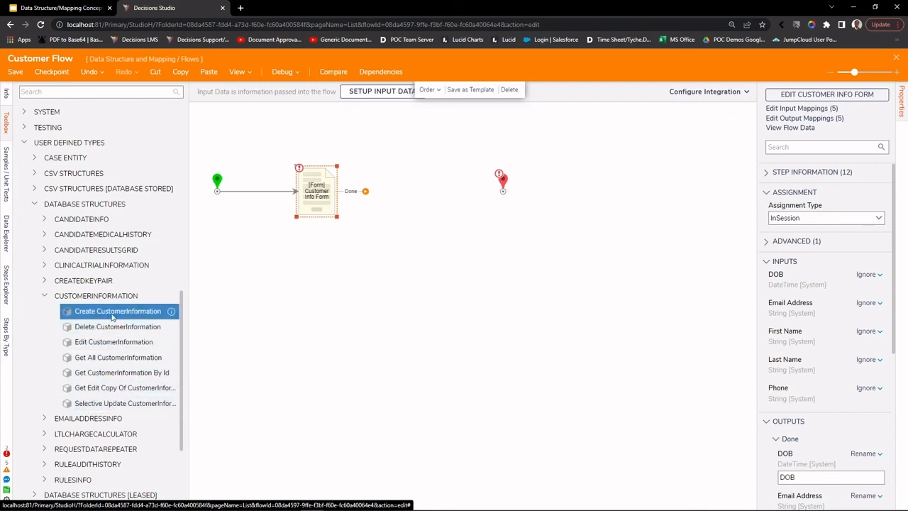
left_click_drag(112, 316, 274, 199)
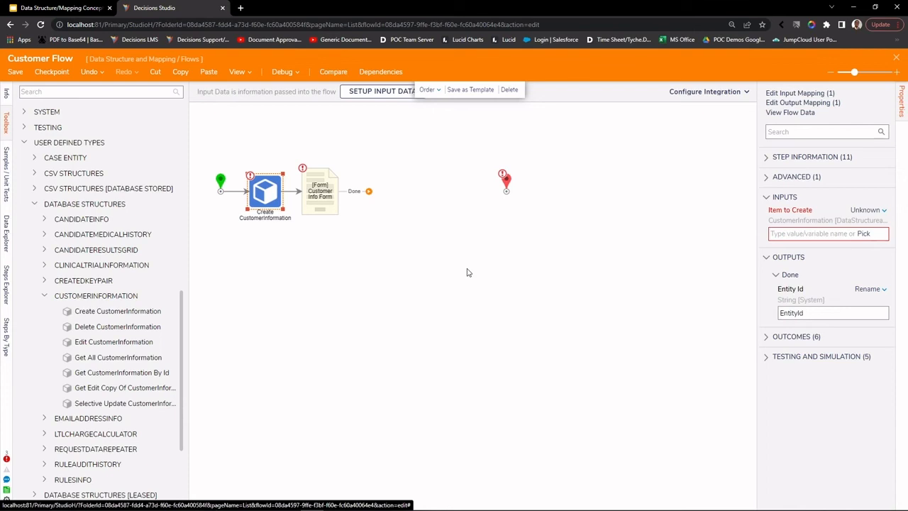
Step: Set the Create step's Item to Create to Build Data, exposing each CustomerInformation field
left_click(877, 211)
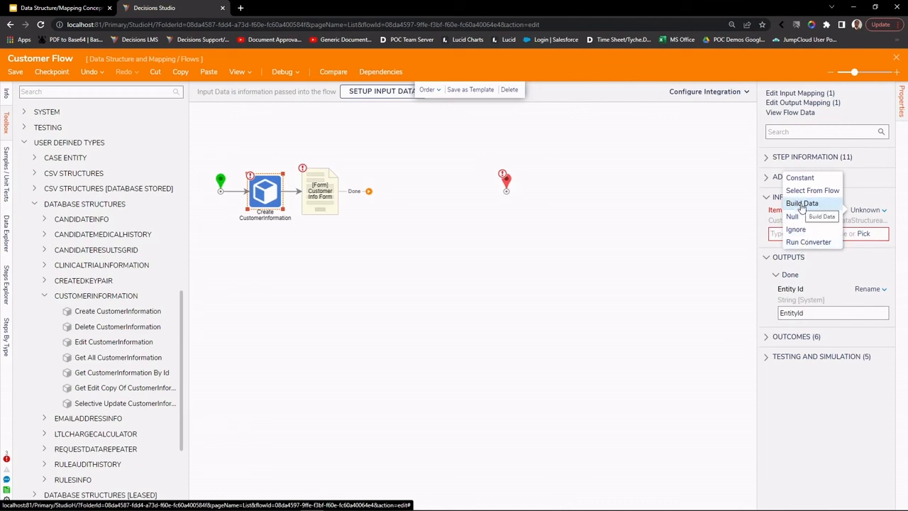
left_click(801, 204)
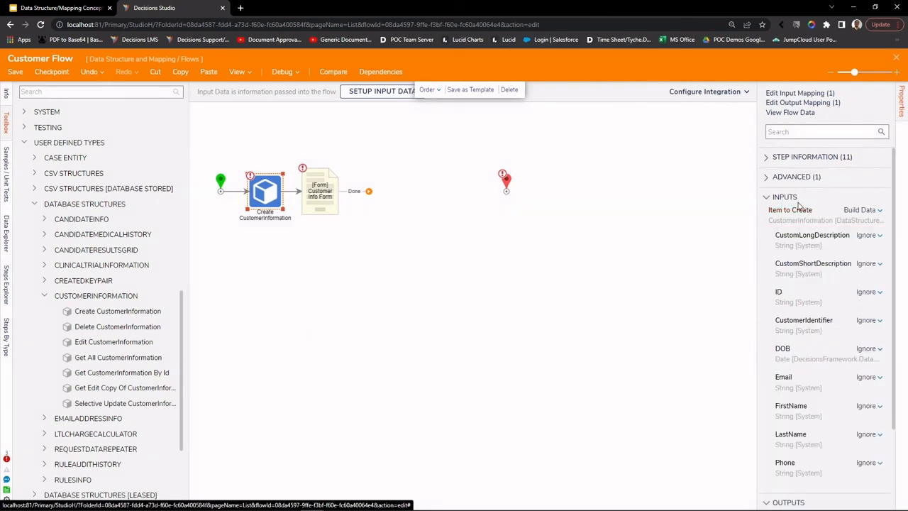
scroll(845, 353, "down", 1)
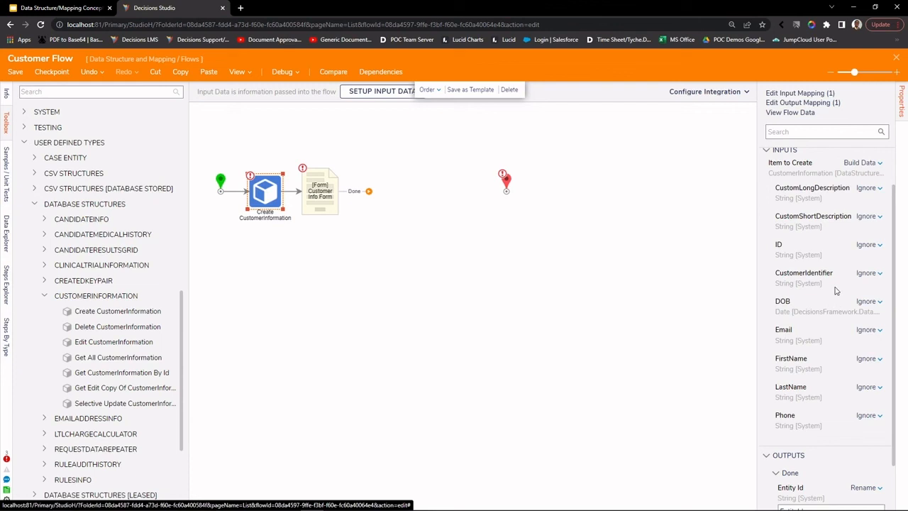
scroll(831, 296, "up", 1)
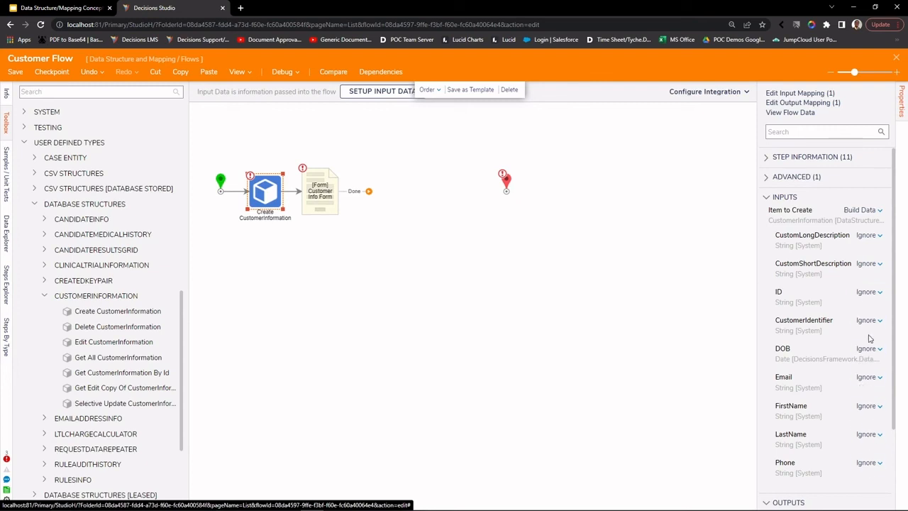
left_click(871, 294)
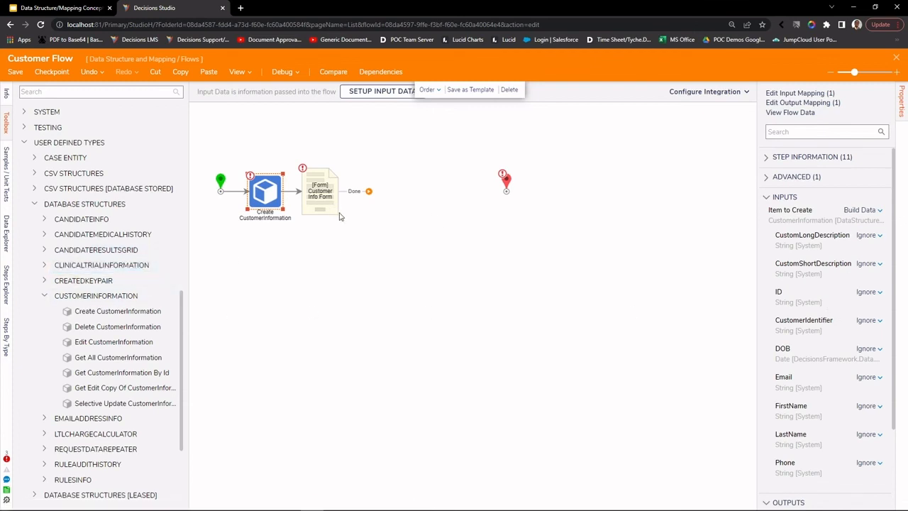
Step: Reorder the flow to Start, Customer Info Form, Create CustomerInformation, then Done
left_click_drag(253, 195, 261, 232)
mouse_move(242, 215)
left_click(242, 191)
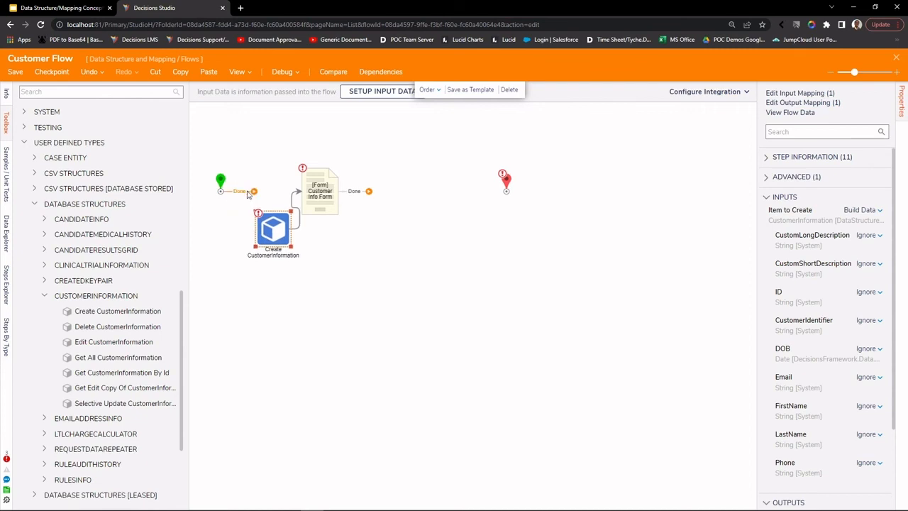
left_click_drag(282, 227, 399, 184)
left_click_drag(332, 194, 352, 206)
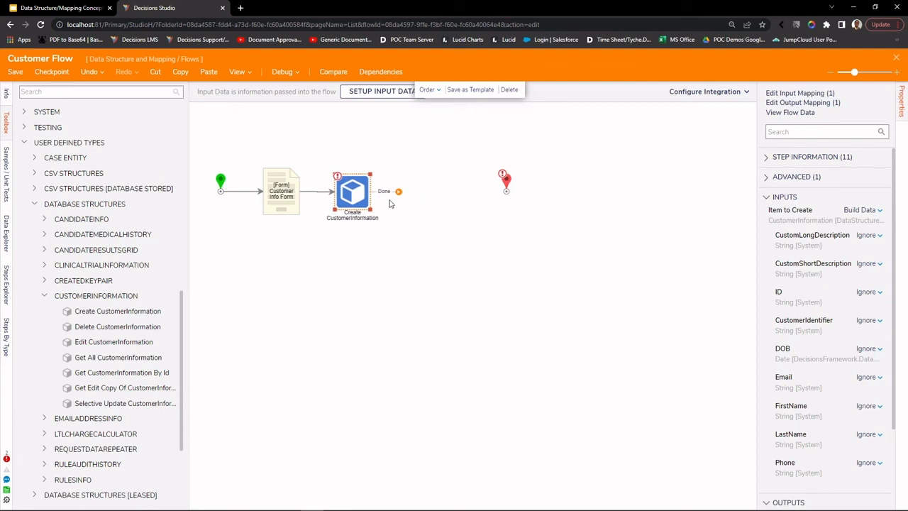
left_click_drag(398, 192, 505, 192)
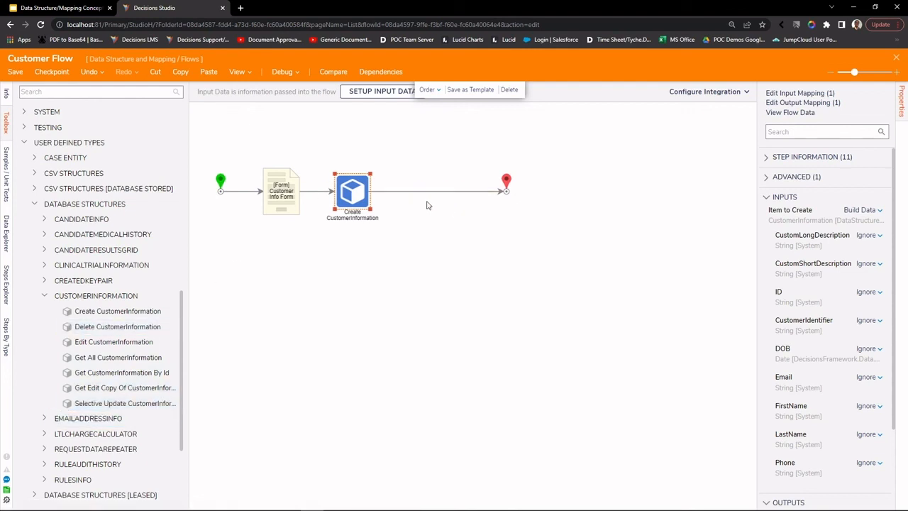
Step: Try mapping the Create step's DOB field to the form's DOB value via Select From Flow
mouse_move(309, 202)
scroll(815, 338, "down", 1)
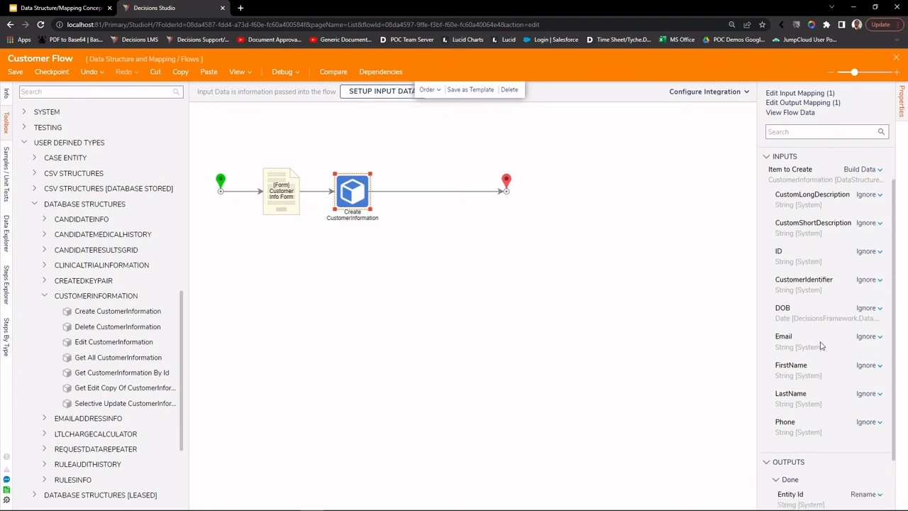
left_click(877, 303)
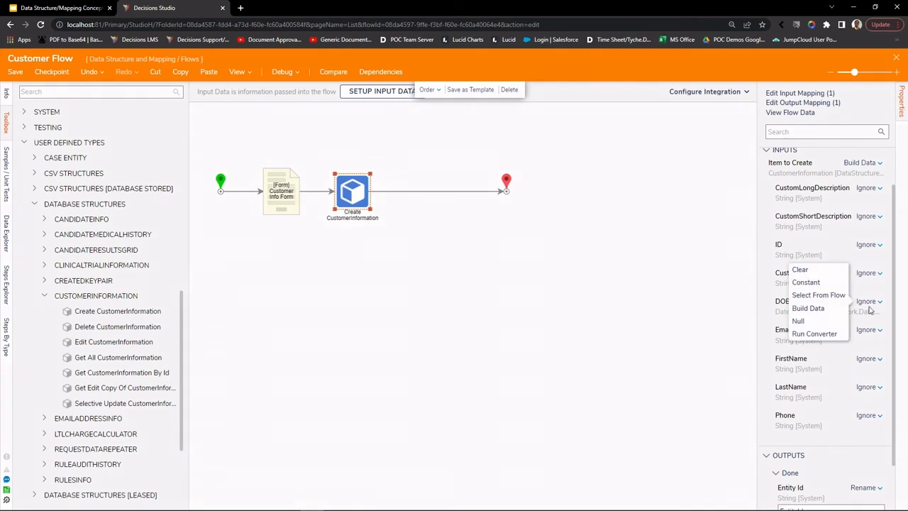
left_click(821, 295)
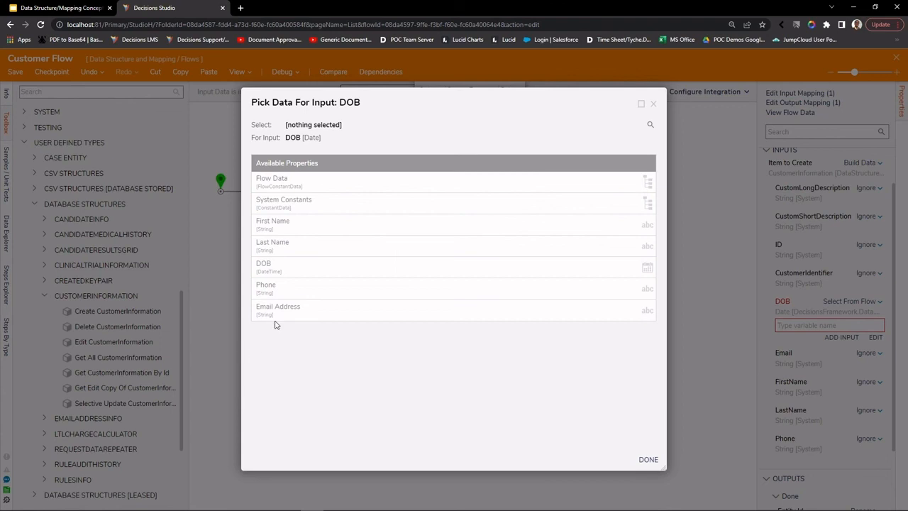
left_click(284, 274)
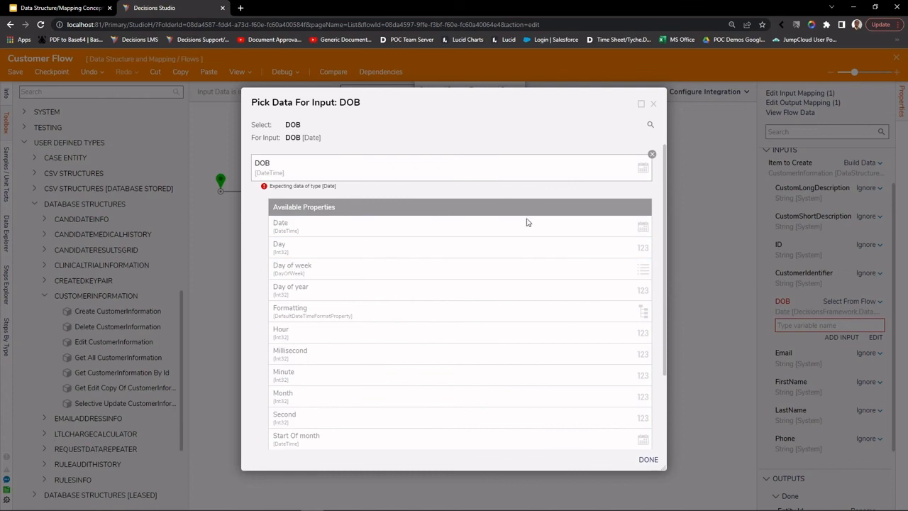
scroll(543, 312, "down", 2)
scroll(543, 311, "up", 2)
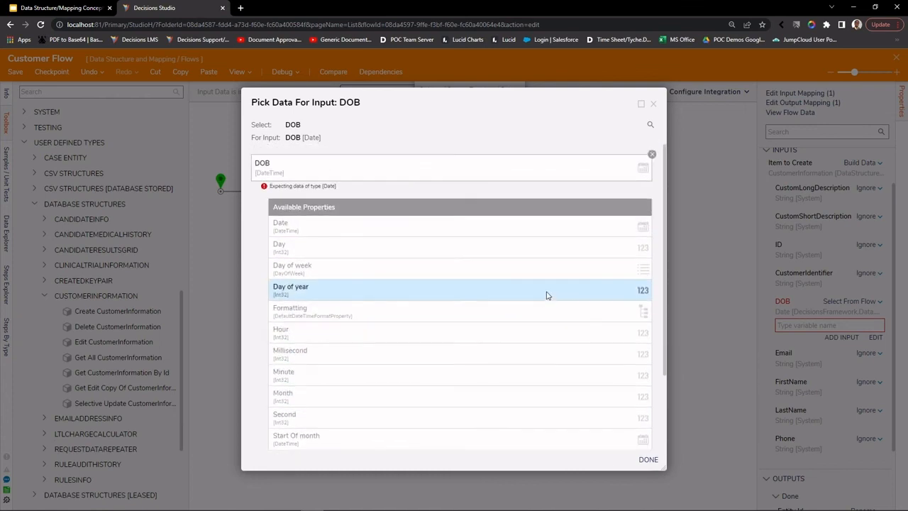
left_click(653, 104)
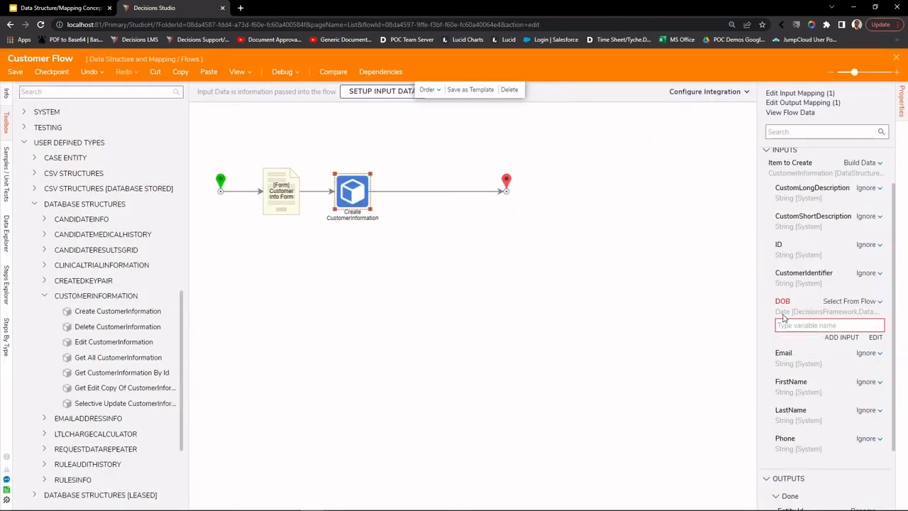
mouse_move(784, 319)
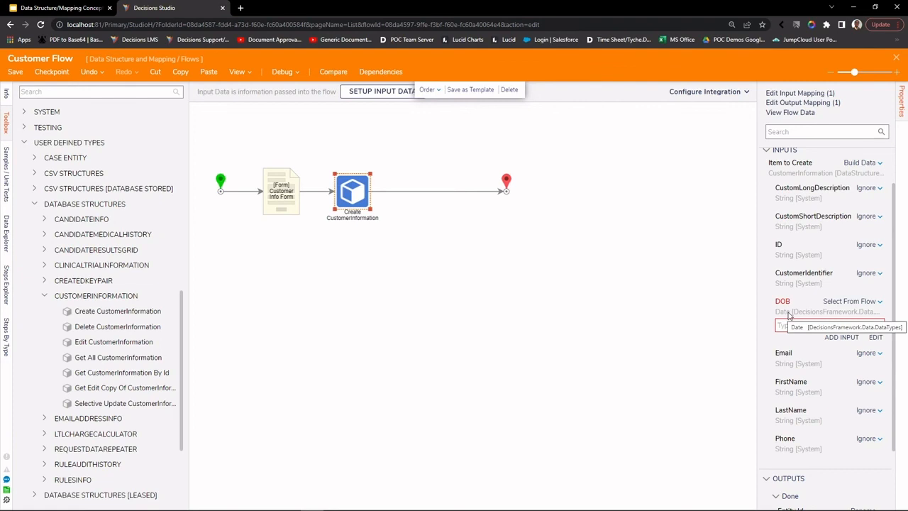
left_click(272, 192)
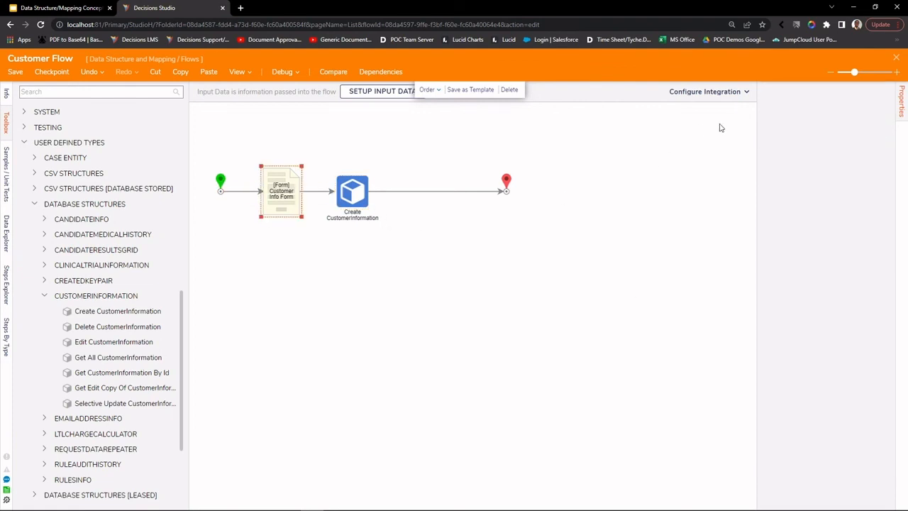
left_click(822, 96)
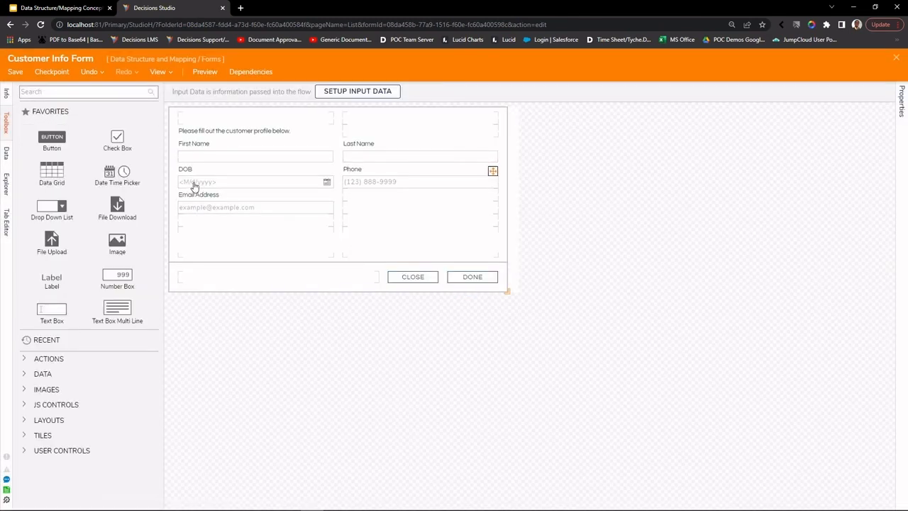
left_click(195, 186)
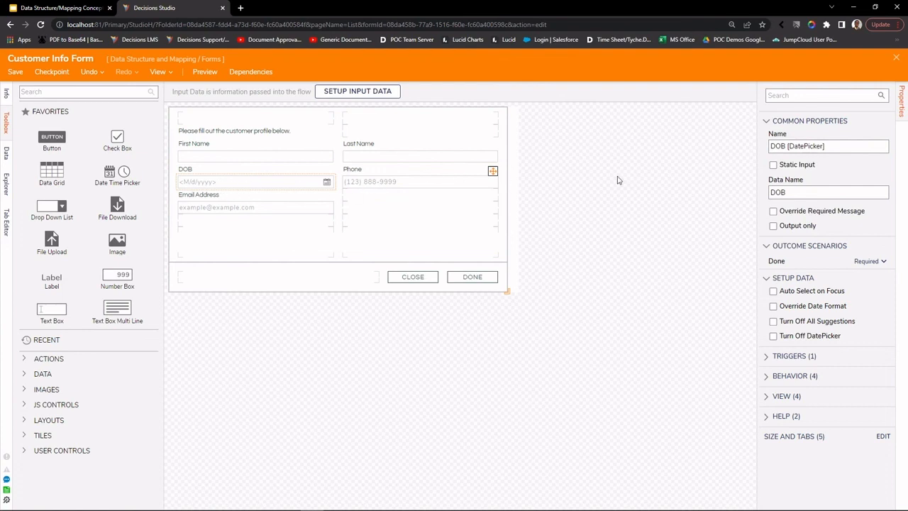
left_click(896, 60)
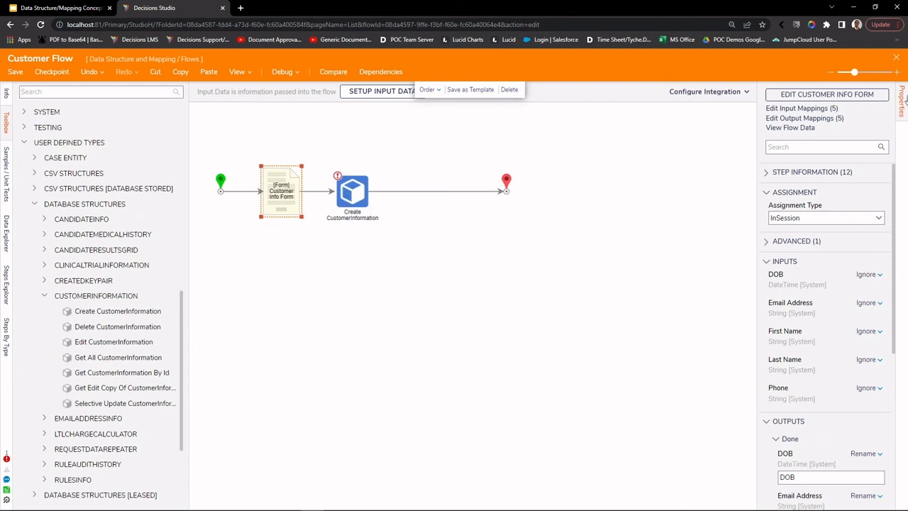
Step: Save and close Customer Flow
left_click(897, 60)
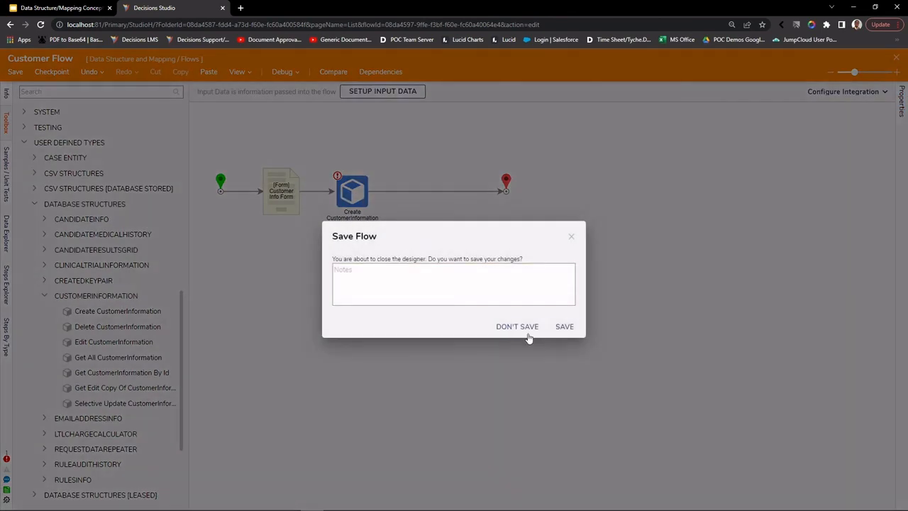
left_click(562, 327)
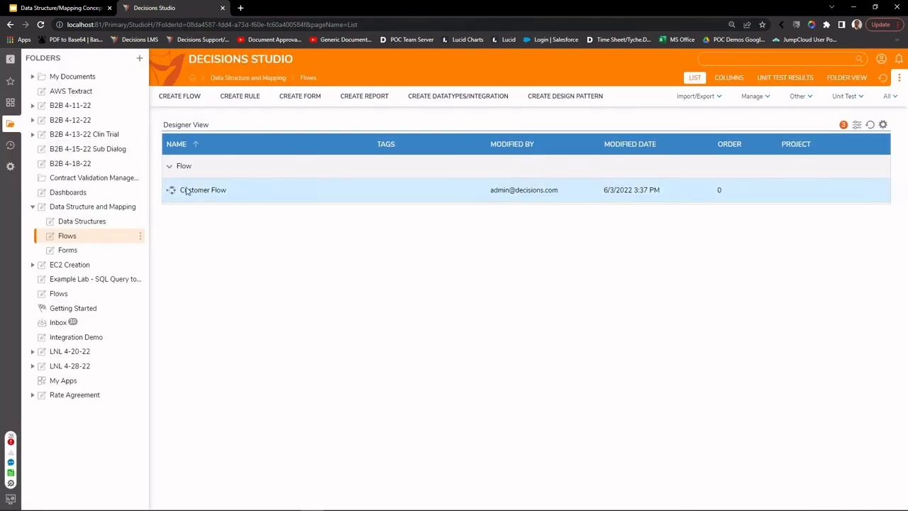
left_click(88, 222)
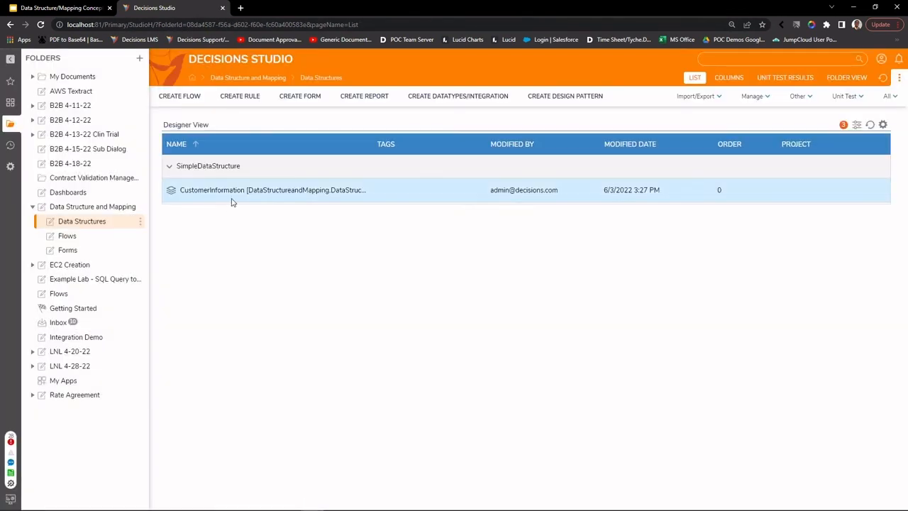
Step: Change the CustomerInformation structure's DOB field to Date Time and save the structure
right_click(234, 191)
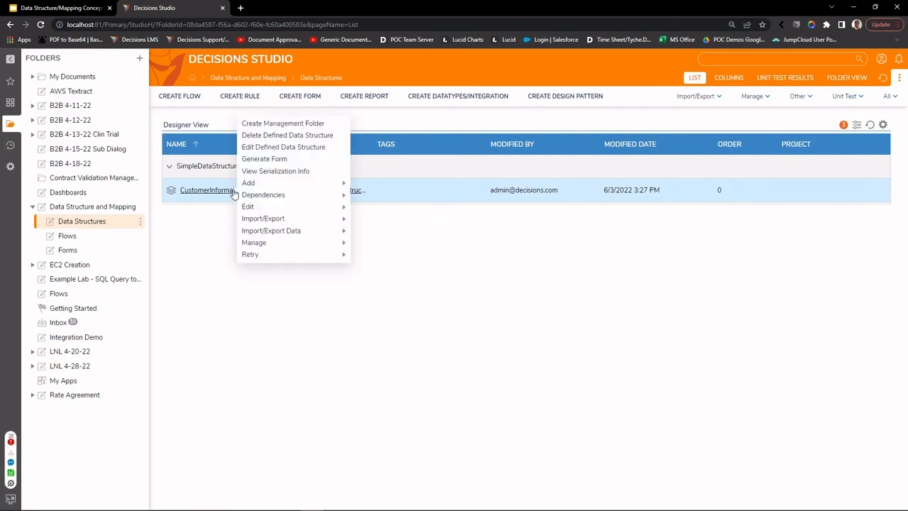
left_click(263, 147)
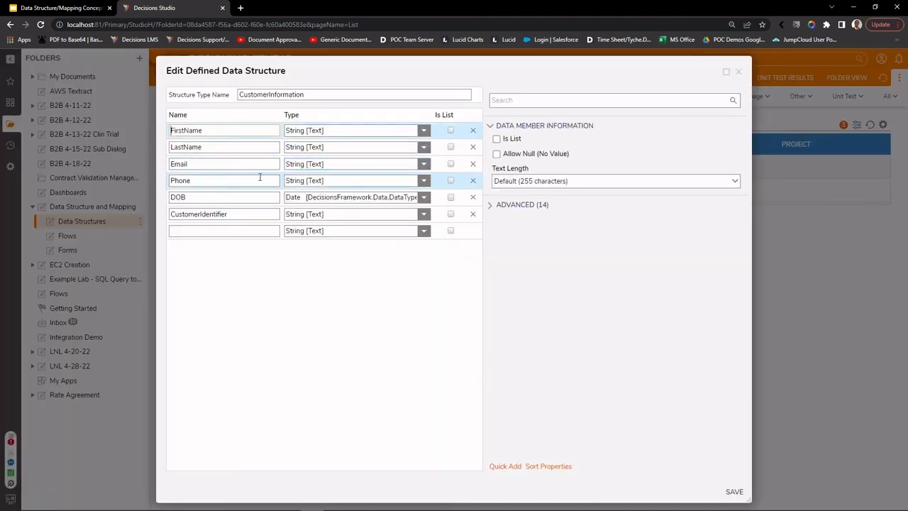
left_click(423, 197)
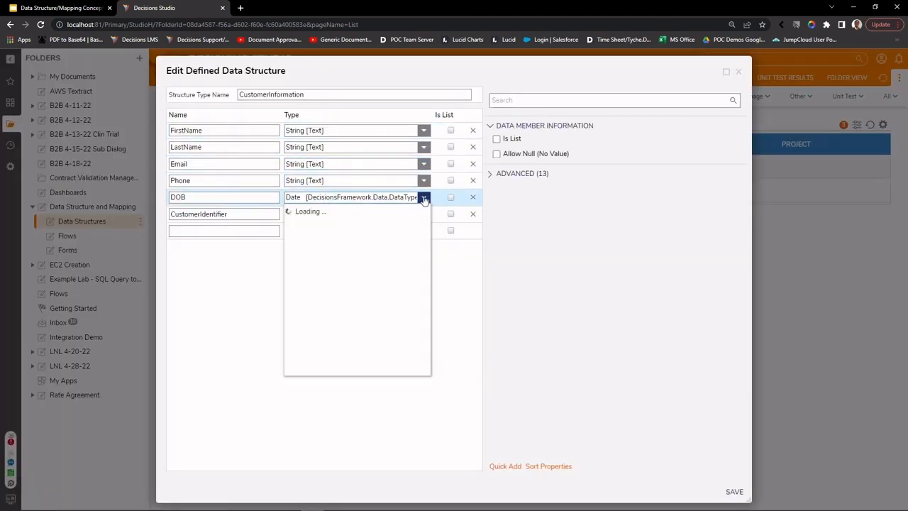
left_click(347, 237)
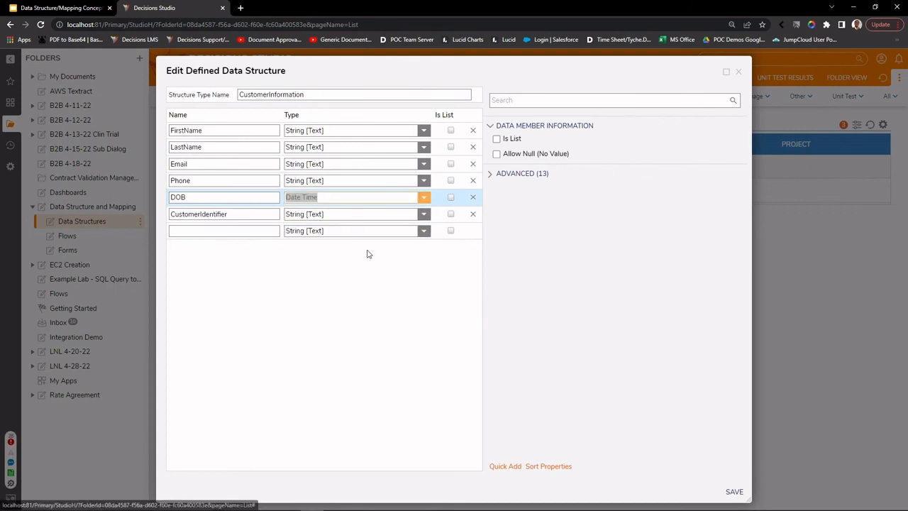
left_click(733, 491)
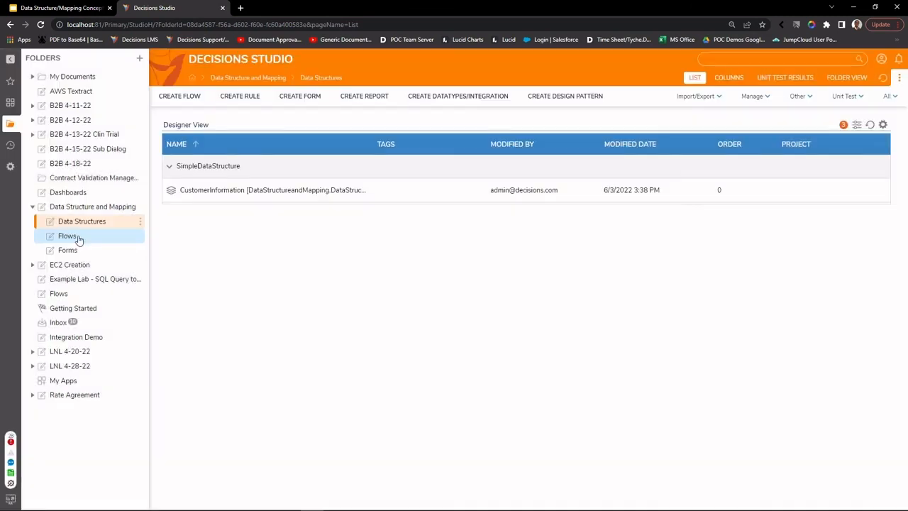
left_click(68, 236)
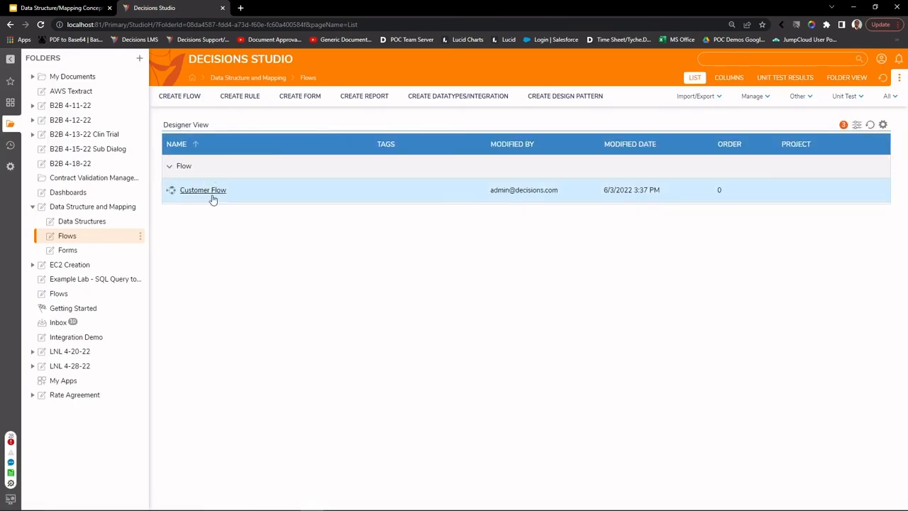
Step: Open Customer Flow and map the Create CustomerInformation step's DOB input to DOB.Date
left_click(212, 191)
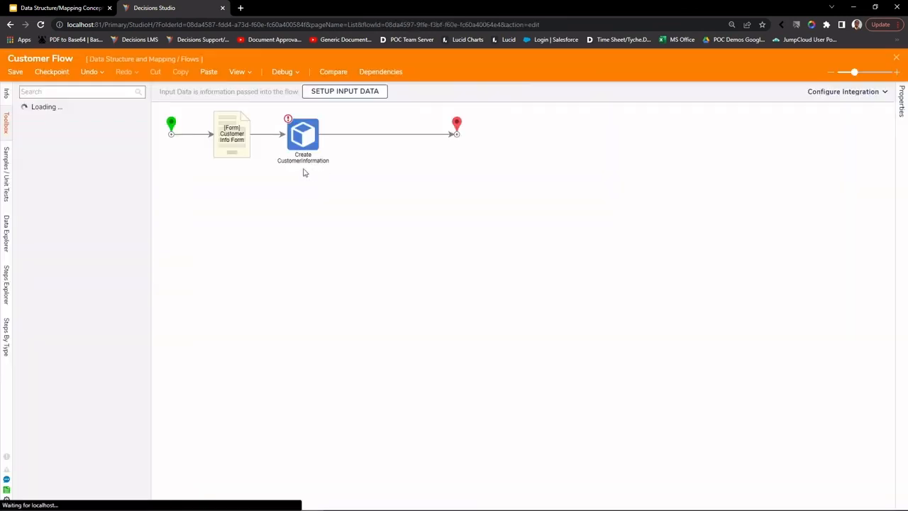
left_click(293, 141)
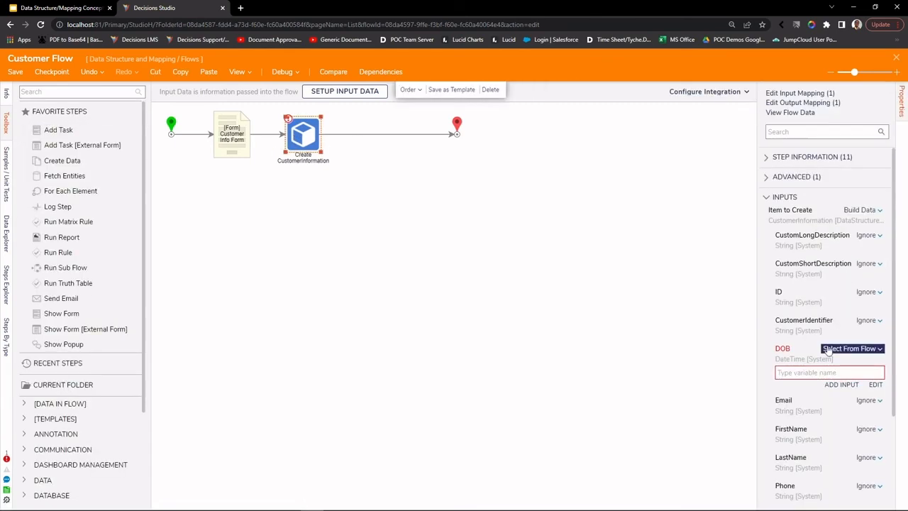
left_click(875, 385)
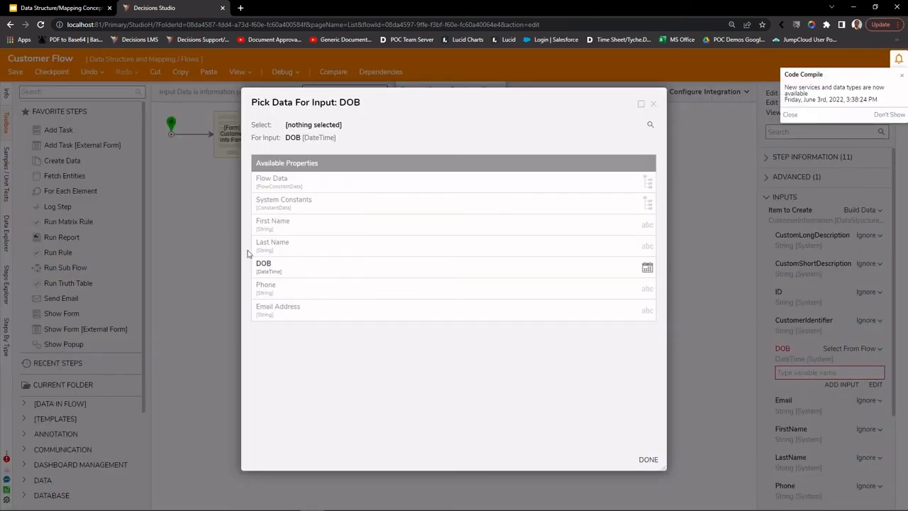
left_click(284, 271)
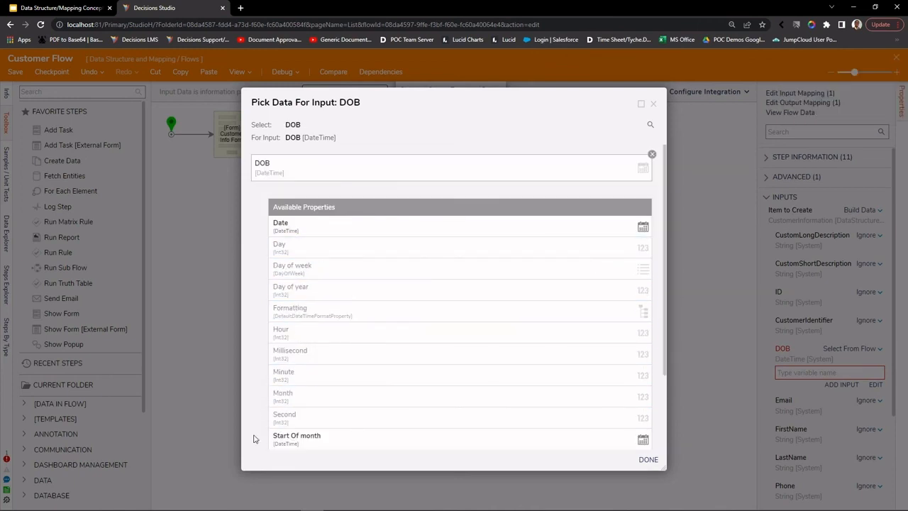
scroll(337, 341, "down", 3)
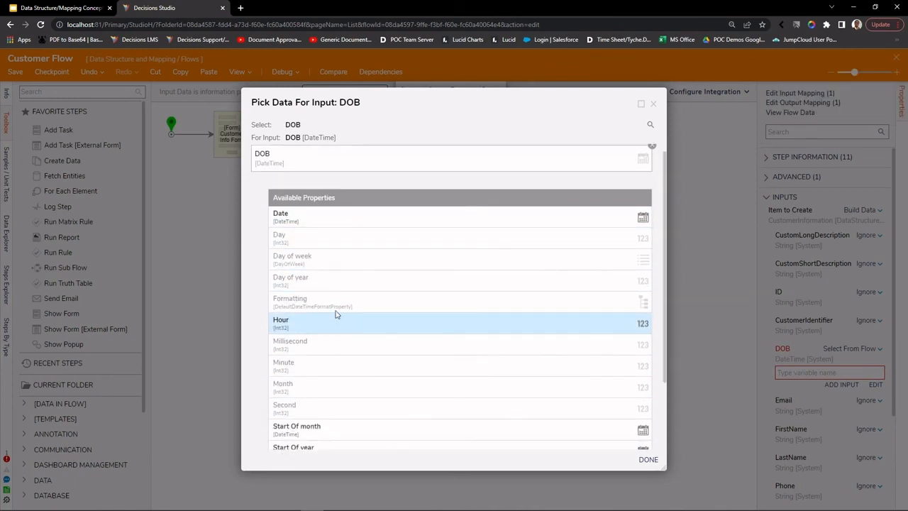
scroll(310, 235, "up", 2)
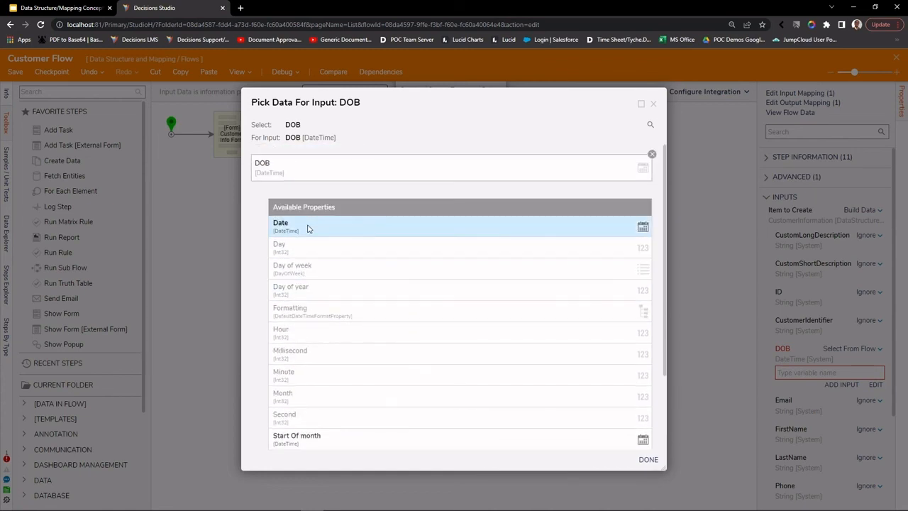
left_click(308, 228)
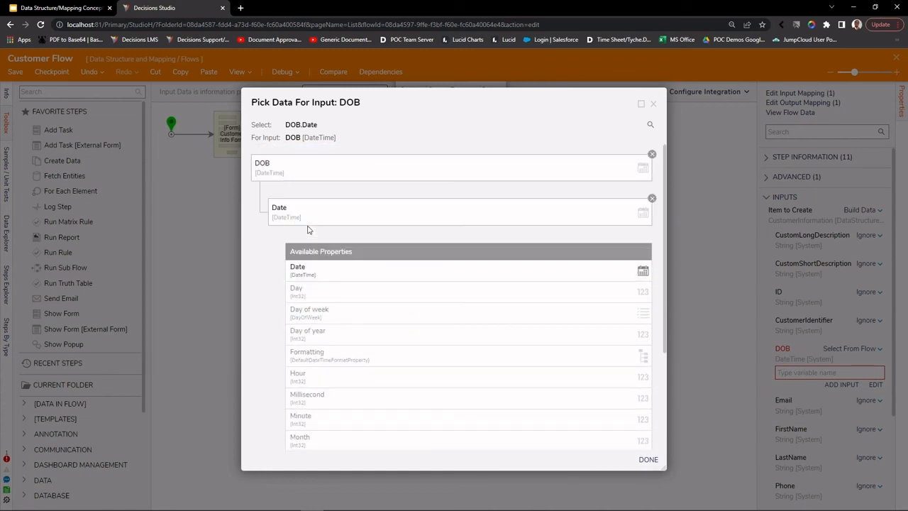
left_click(648, 459)
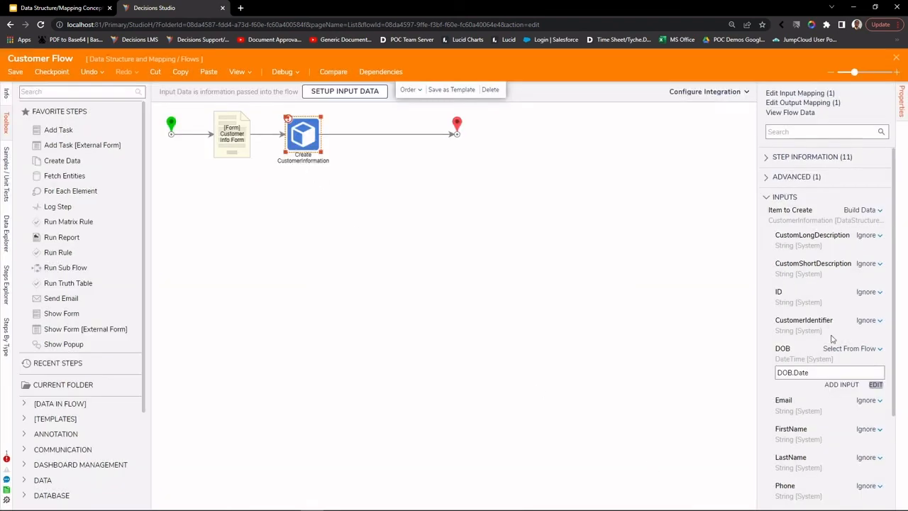
scroll(835, 358, "down", 3)
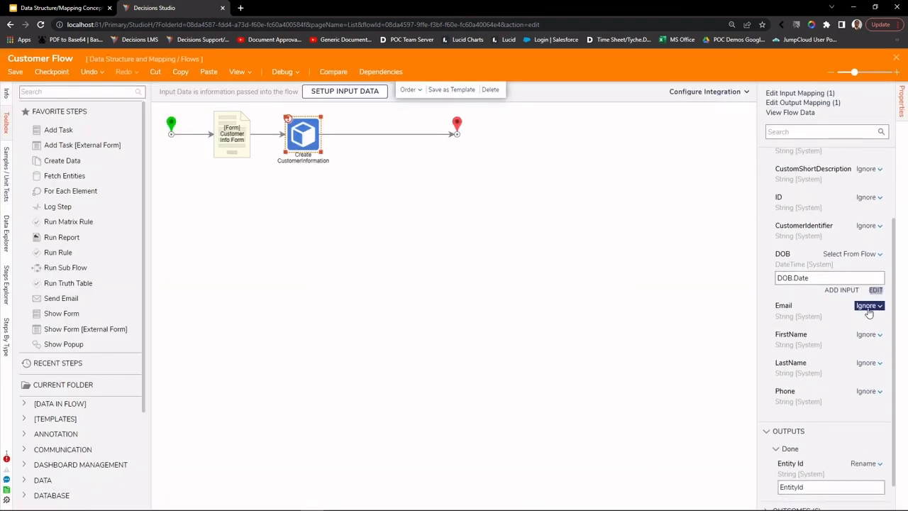
Step: Map the Email input from the flow's Email Address value
left_click(867, 306)
left_click(819, 287)
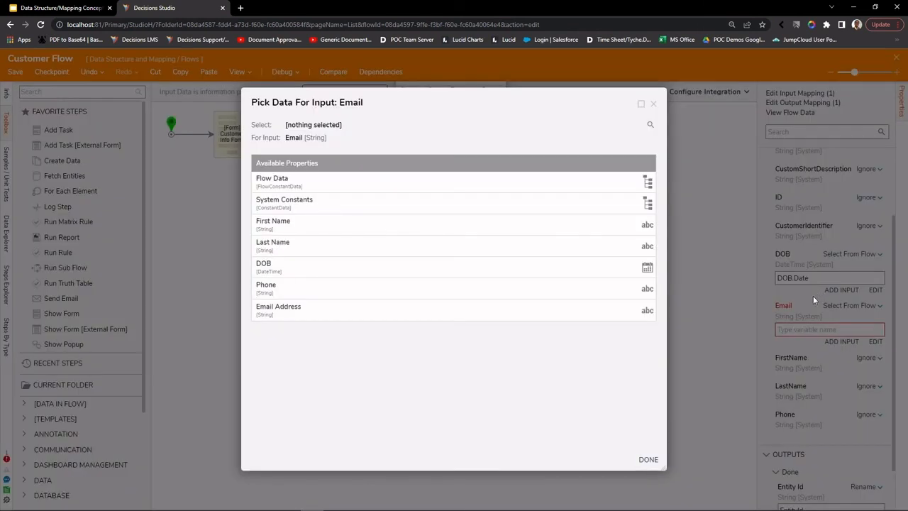
left_click(344, 312)
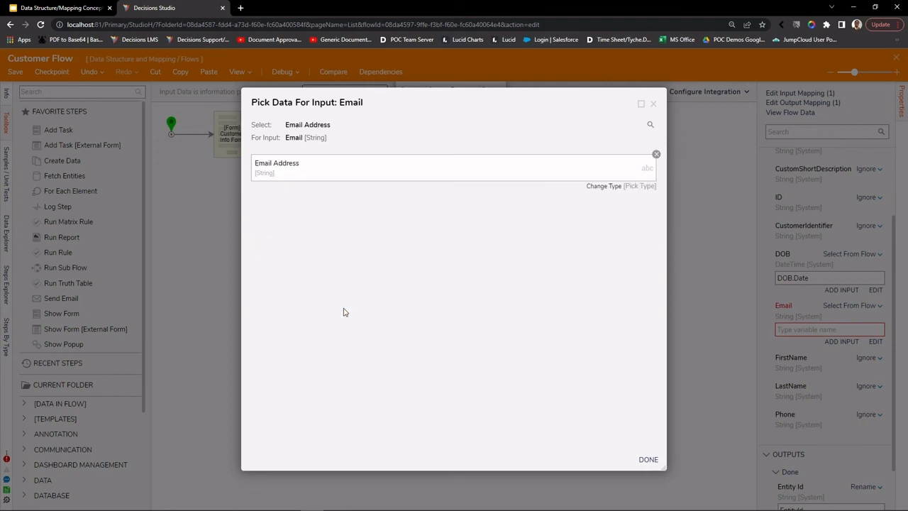
left_click(654, 460)
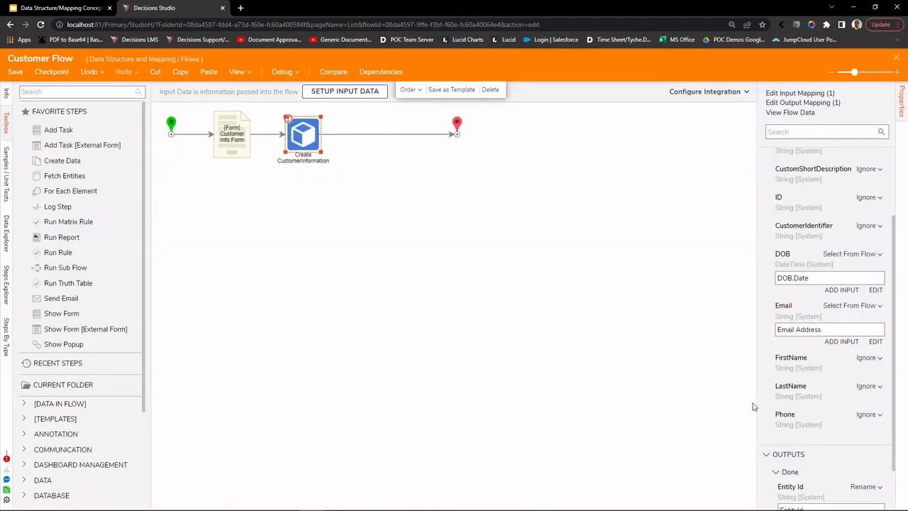
Step: Map the FirstName input from the flow's First Name value
left_click(873, 360)
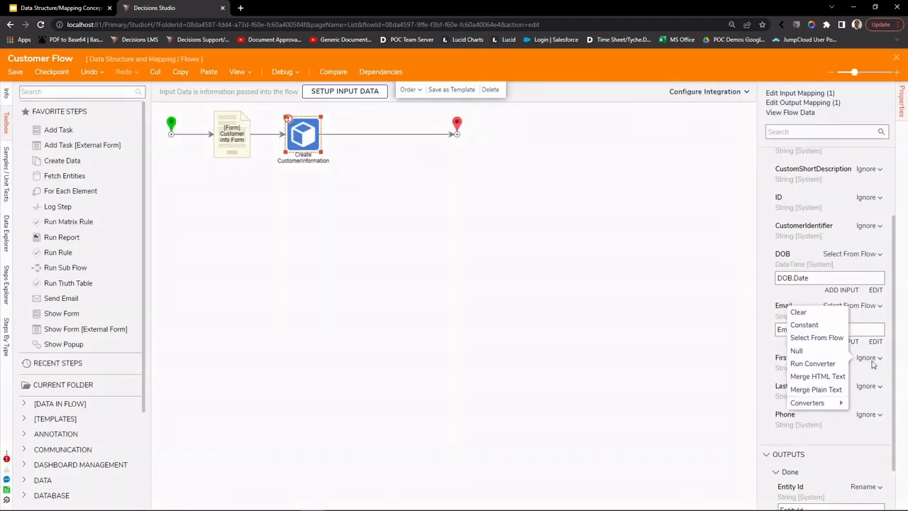
left_click(802, 336)
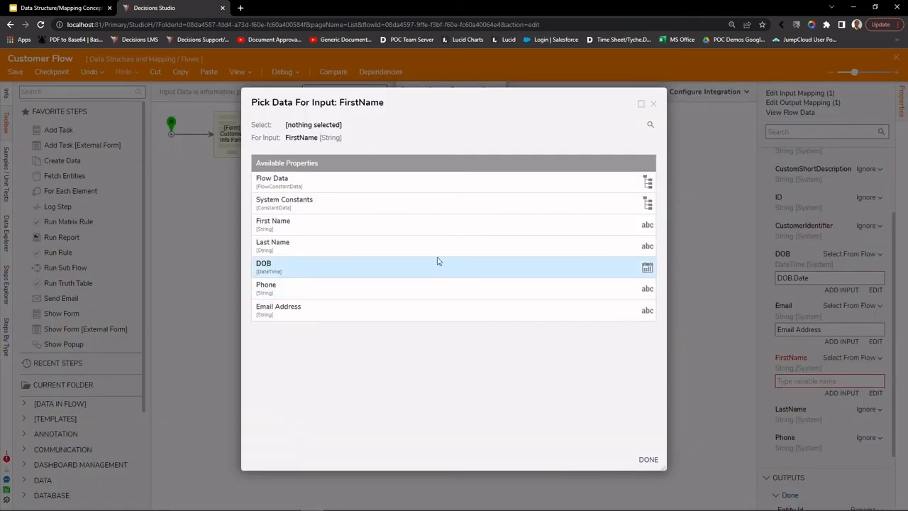
left_click(377, 227)
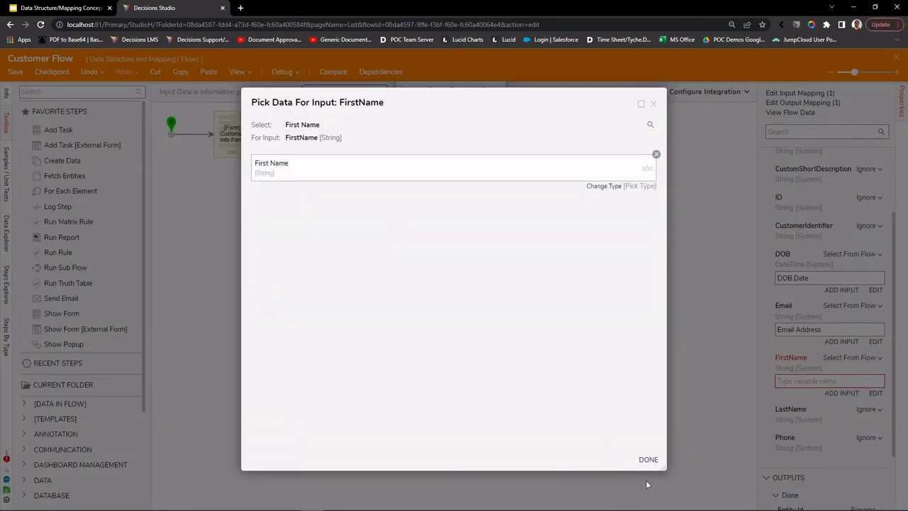
left_click(647, 460)
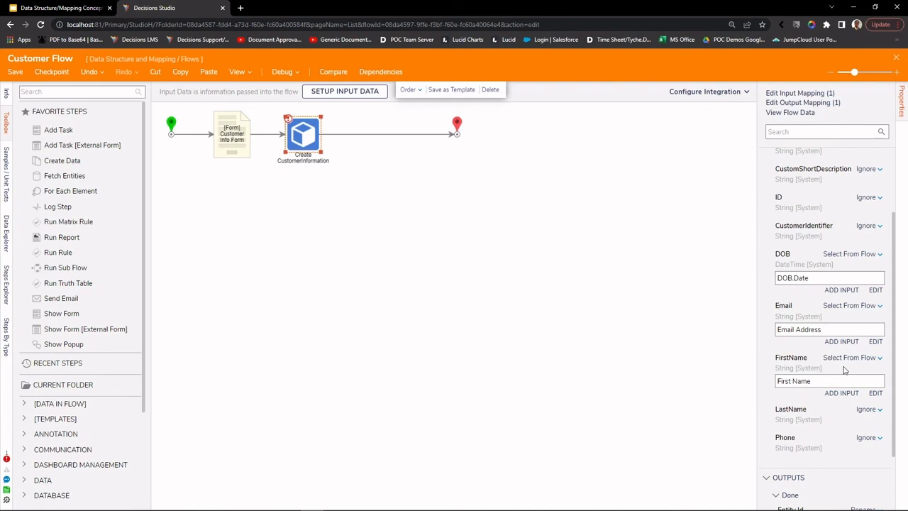
scroll(844, 315, "up", 2)
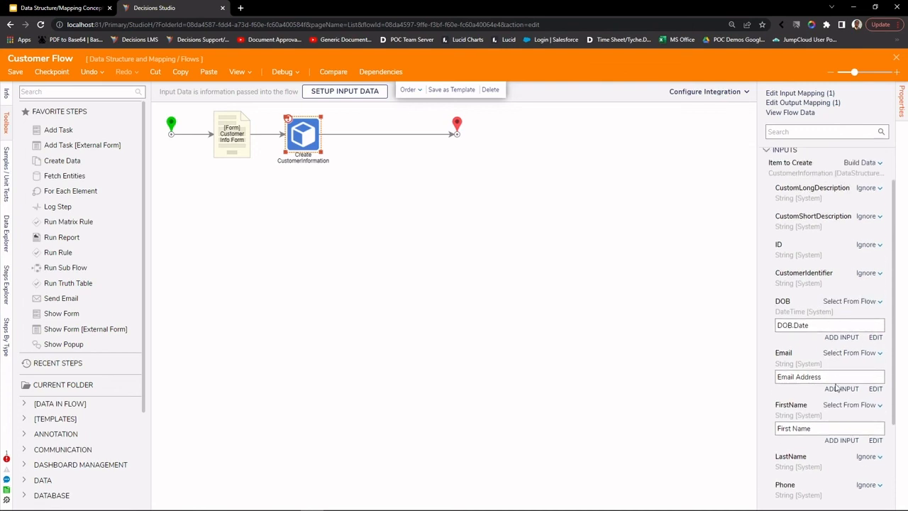
scroll(834, 359, "down", 5)
scroll(830, 298, "up", 7)
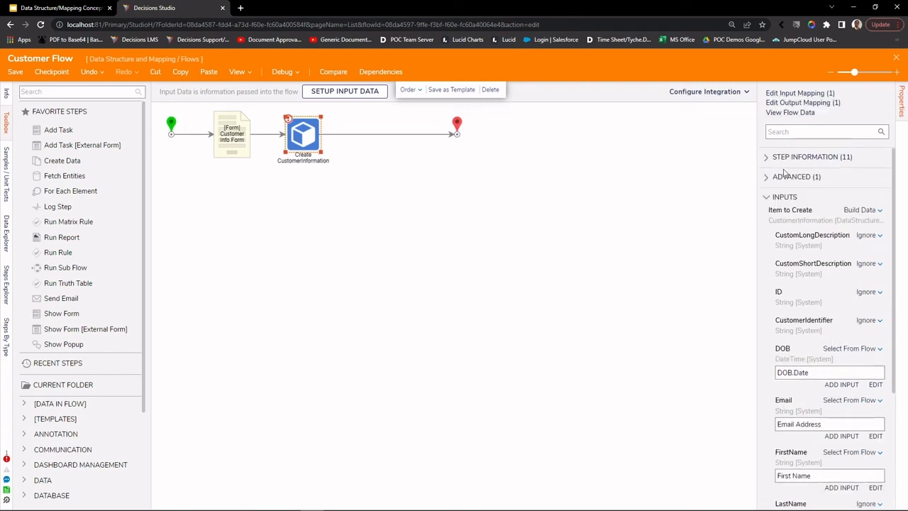
Step: In the input mapping editor, connect First Name, Last Name and Phone to their step inputs
left_click(794, 94)
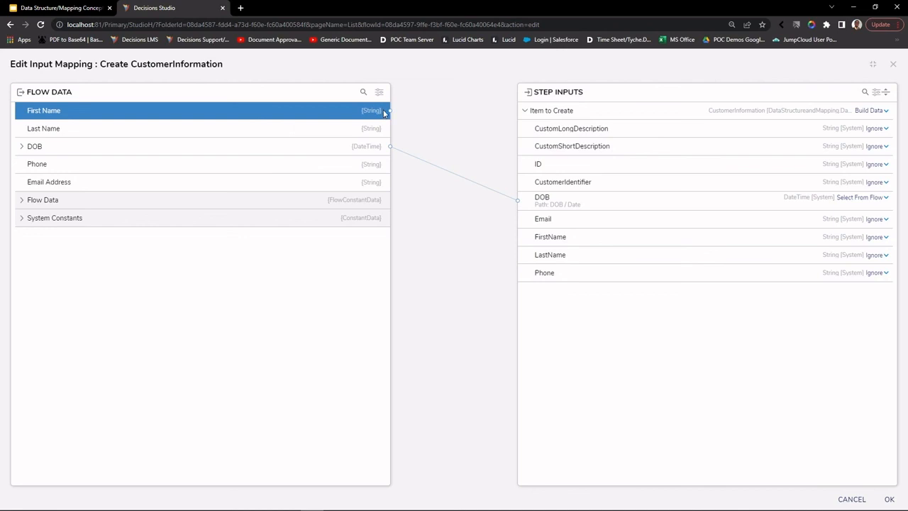
left_click_drag(389, 110, 528, 239)
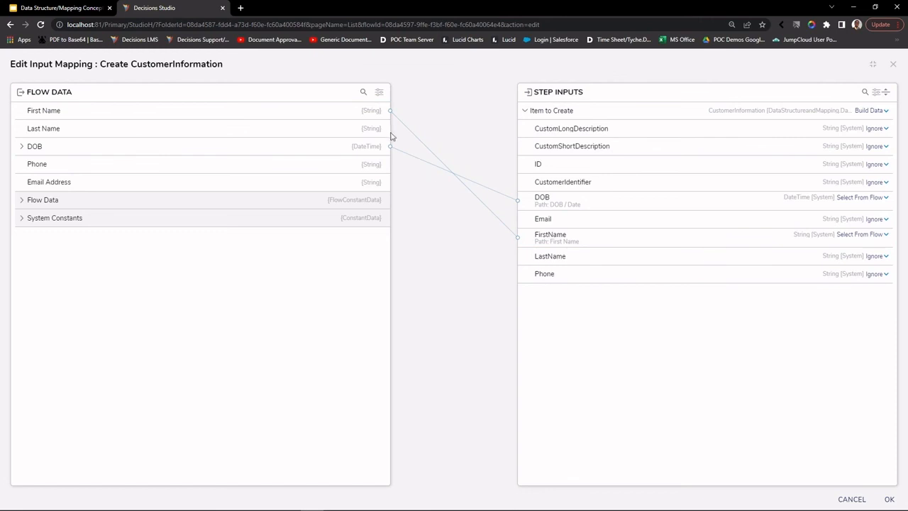
left_click_drag(388, 133, 521, 257)
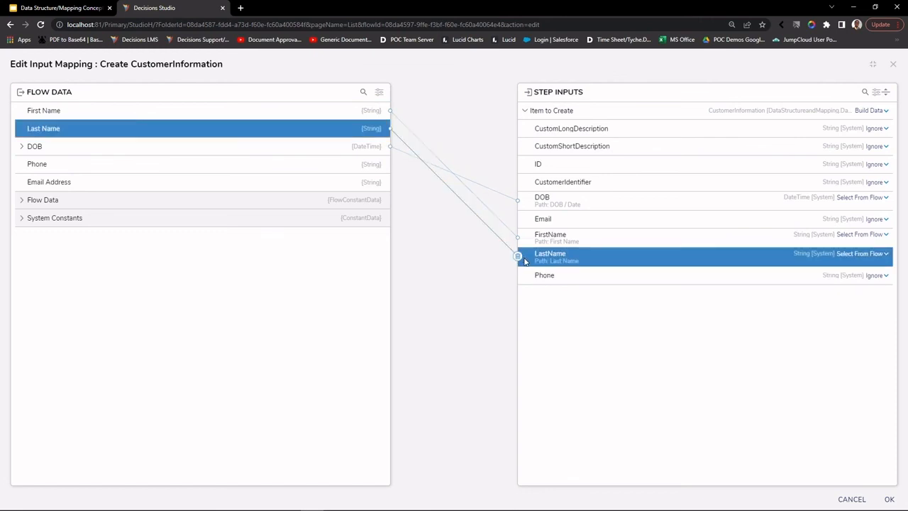
left_click_drag(390, 164, 525, 277)
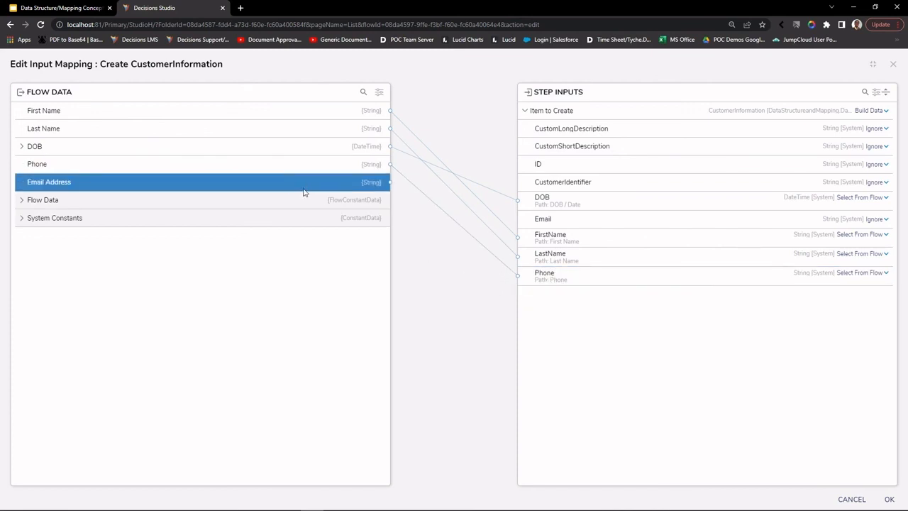
Step: Review the Flow Data and System Constants groups, then save the input mapping
left_click(23, 201)
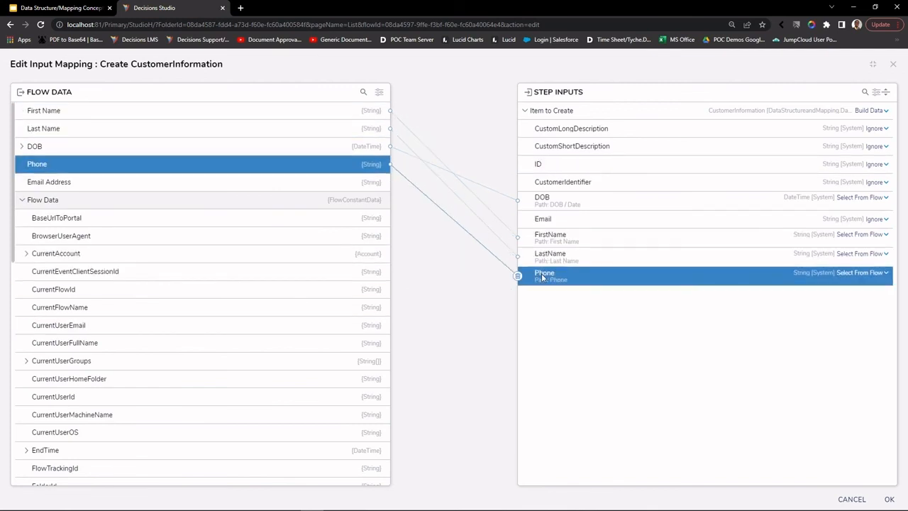
scroll(264, 218, "down", 10)
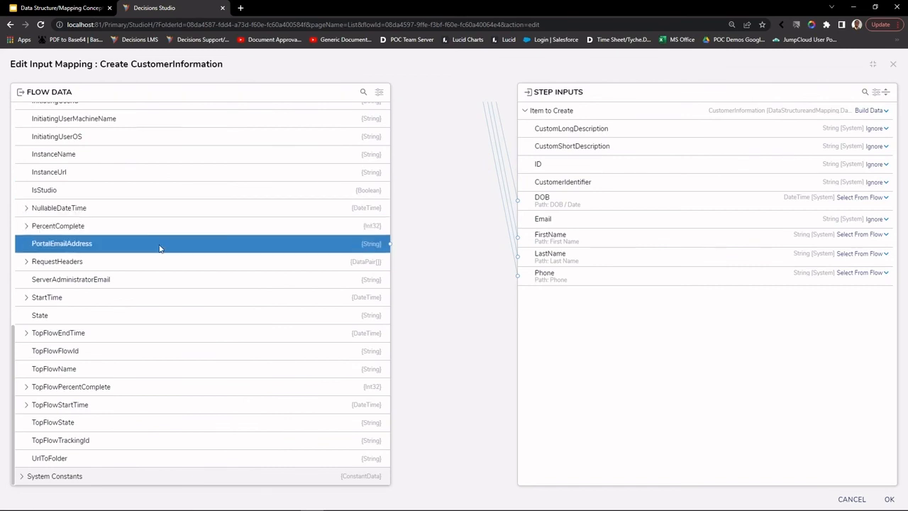
scroll(161, 244, "up", 5)
scroll(130, 251, "up", 4)
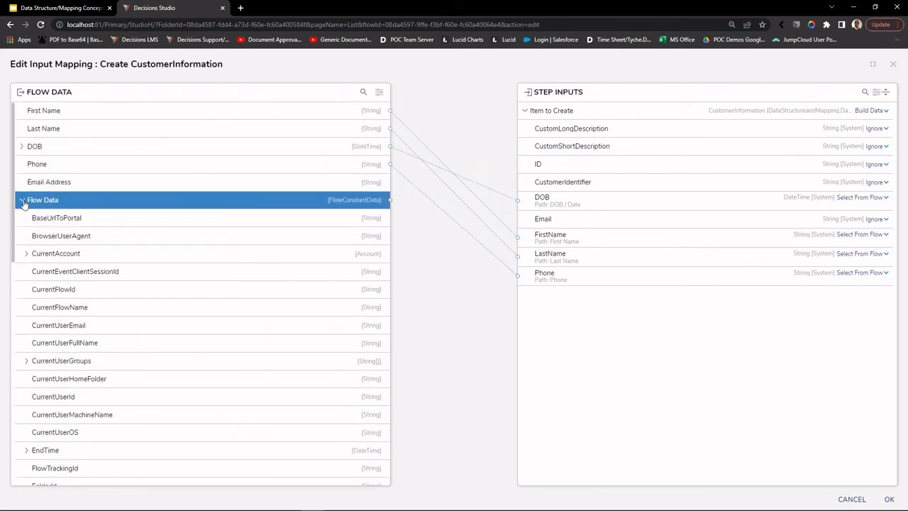
left_click(22, 201)
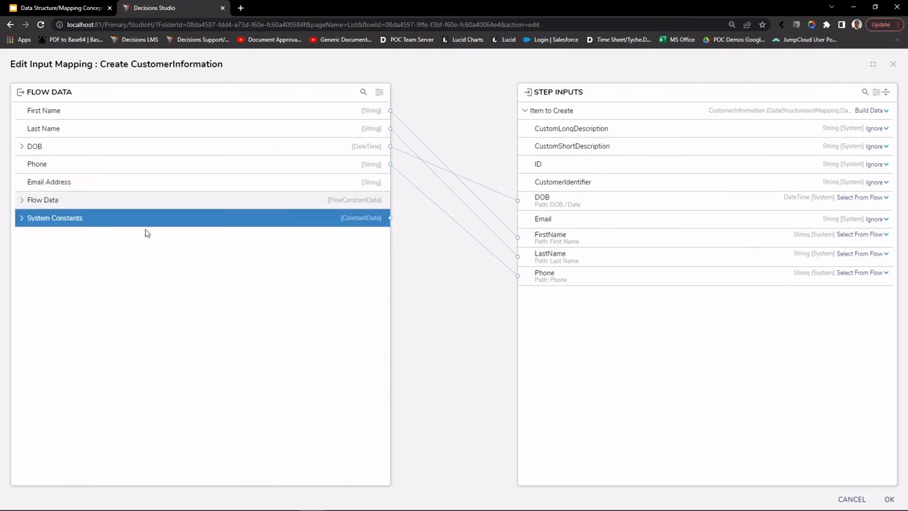
left_click(21, 219)
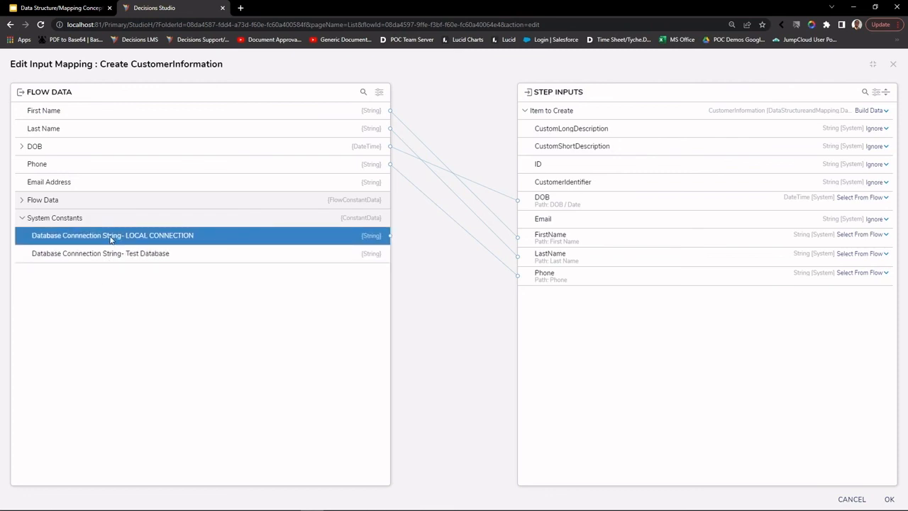
left_click(22, 220)
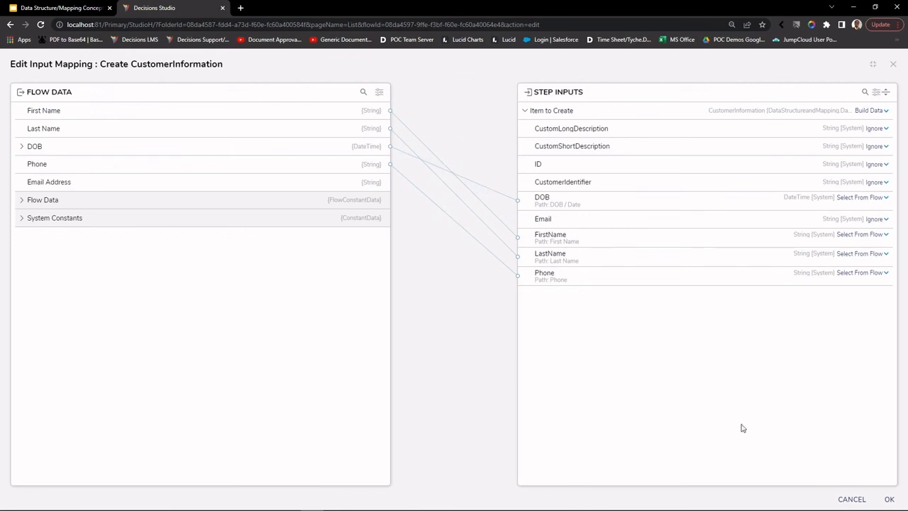
left_click(889, 501)
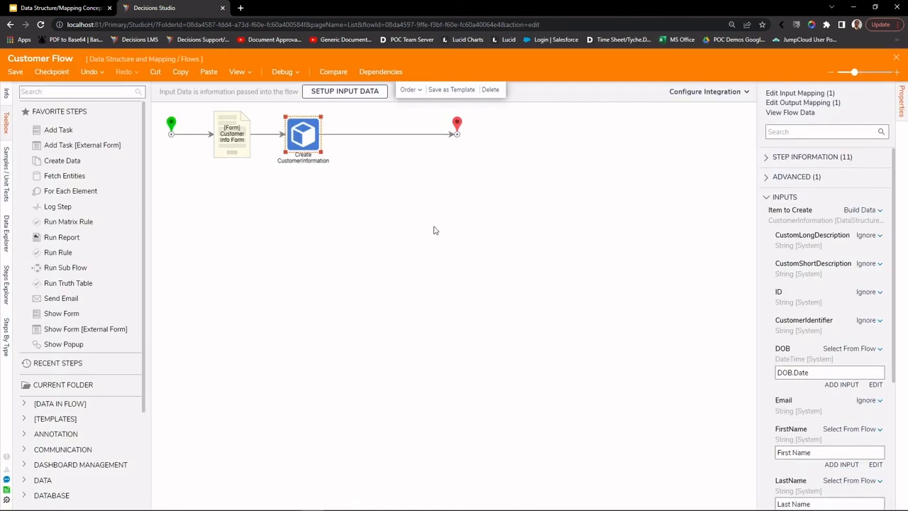
Step: Map the Email input back to the flow's Email Address value
scroll(851, 298, "down", 3)
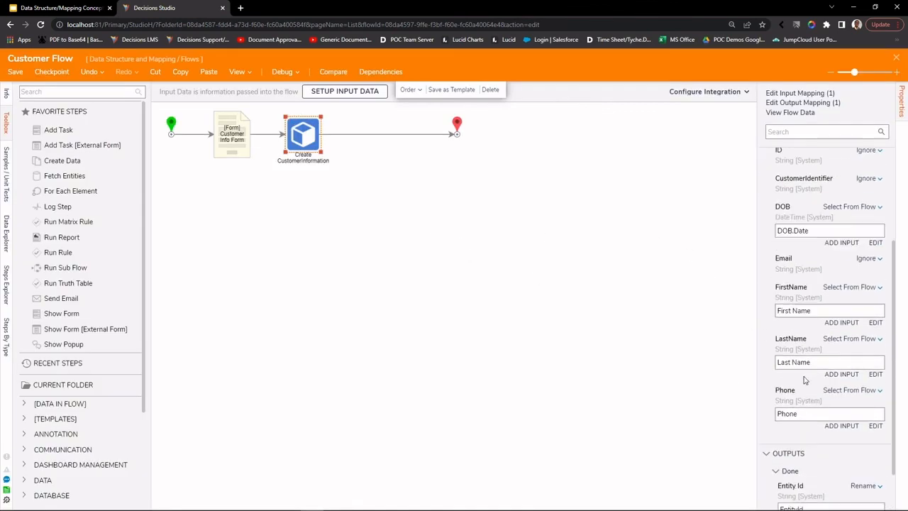
left_click(874, 260)
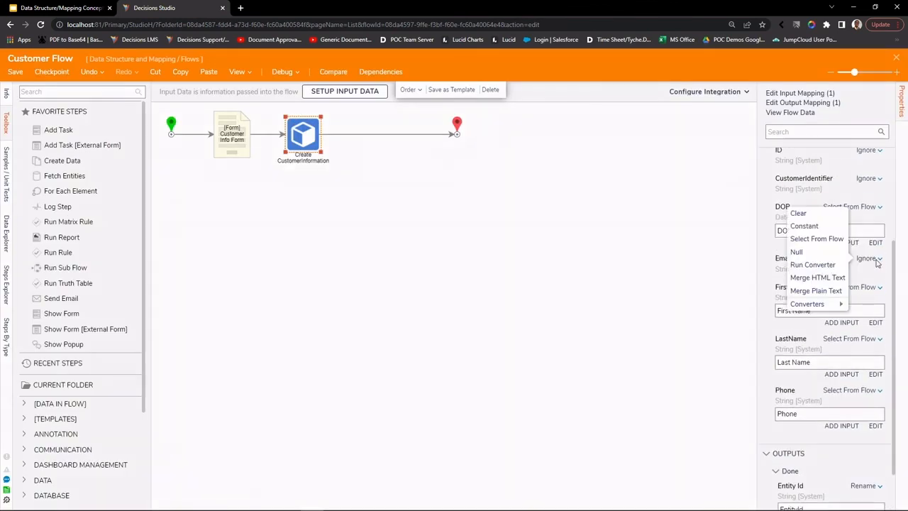
left_click(835, 242)
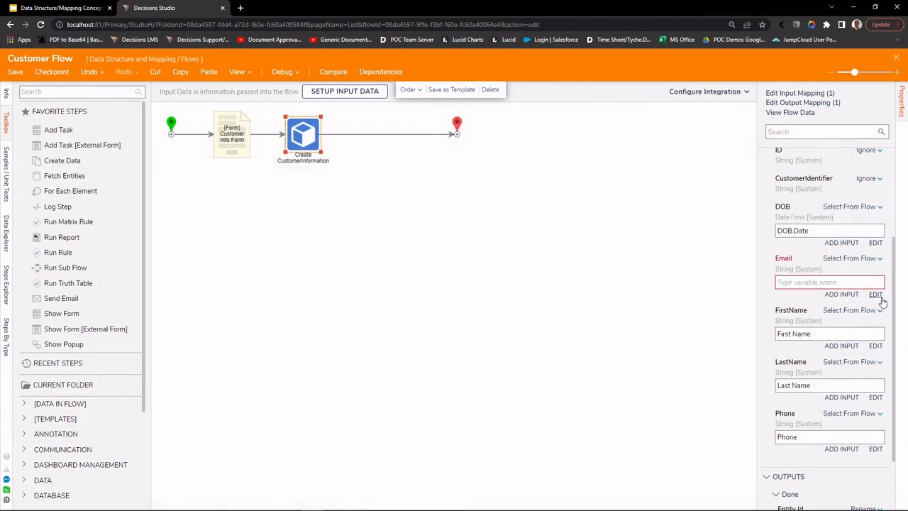
left_click(876, 294)
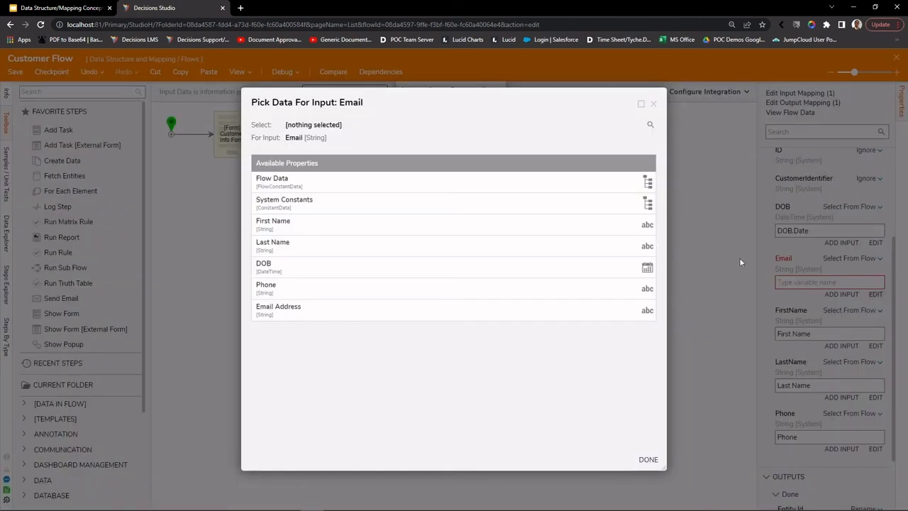
left_click(361, 307)
left_click(648, 459)
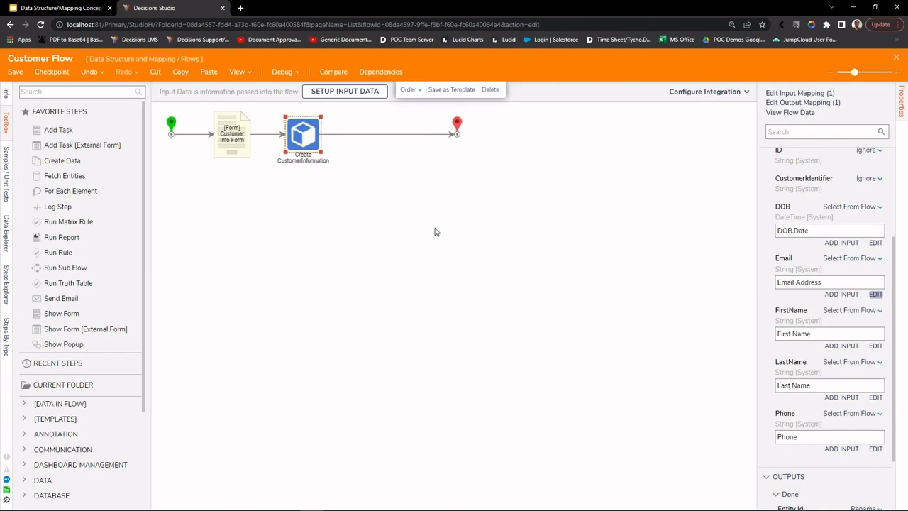
left_click(366, 161)
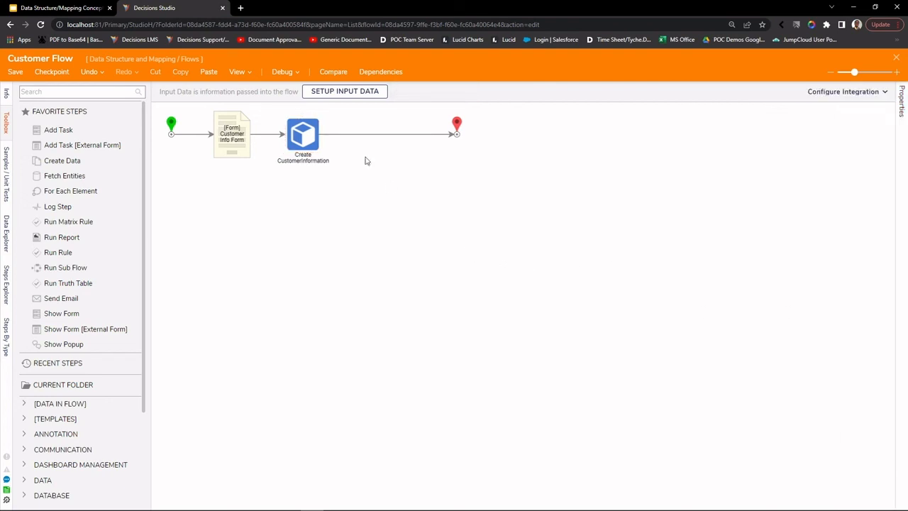
Step: Start debugging Customer Flow and begin filling in the customer's name on the form
left_click(280, 72)
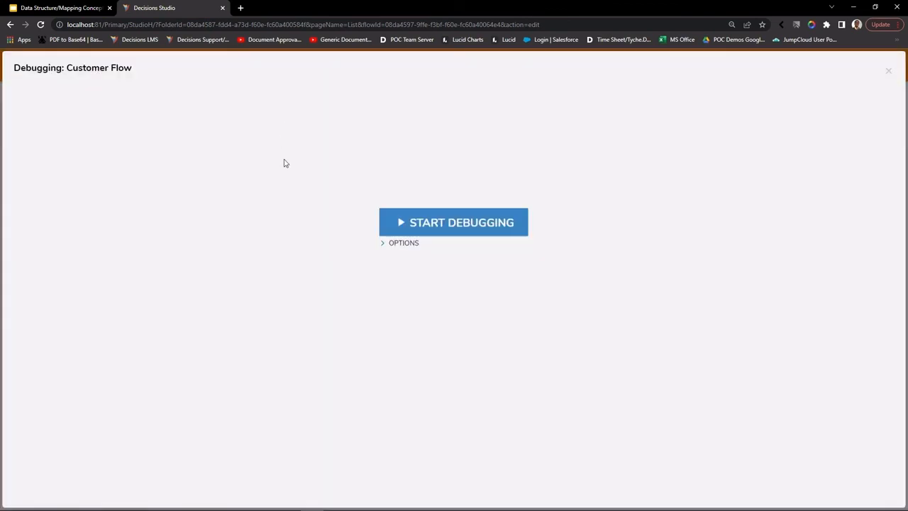
left_click(436, 232)
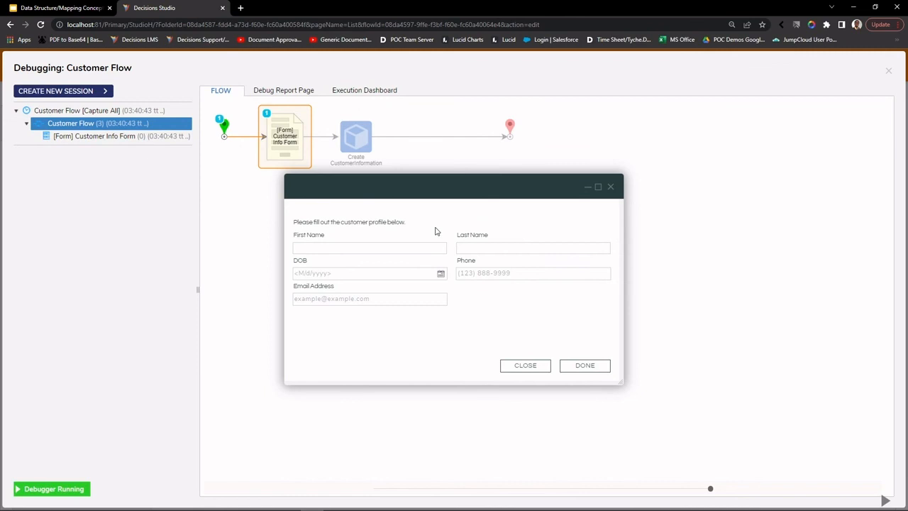
left_click(315, 245)
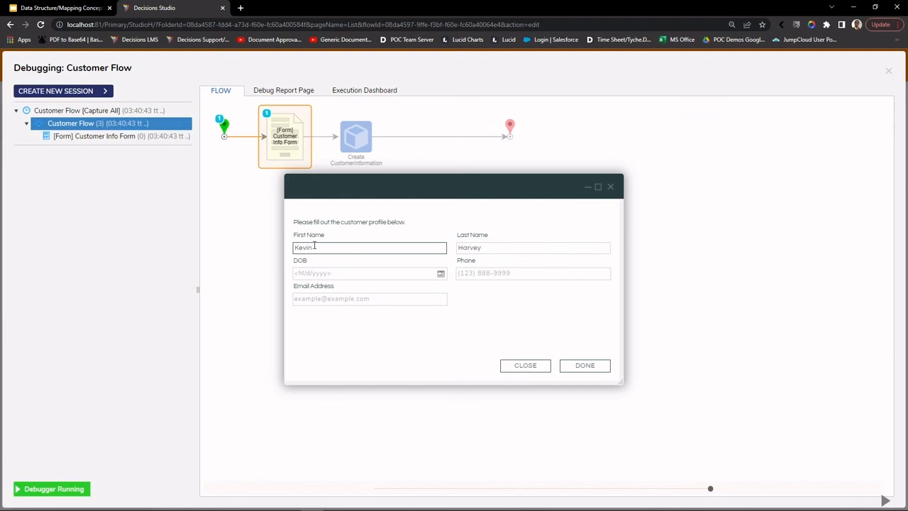
Step: Set the form's date of birth to 8/10/2000 using the calendar
left_click(360, 271)
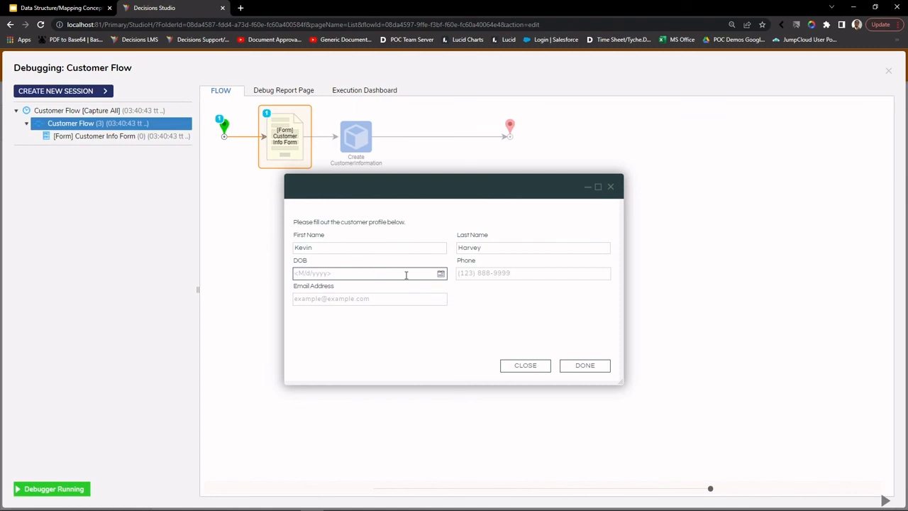
left_click(441, 274)
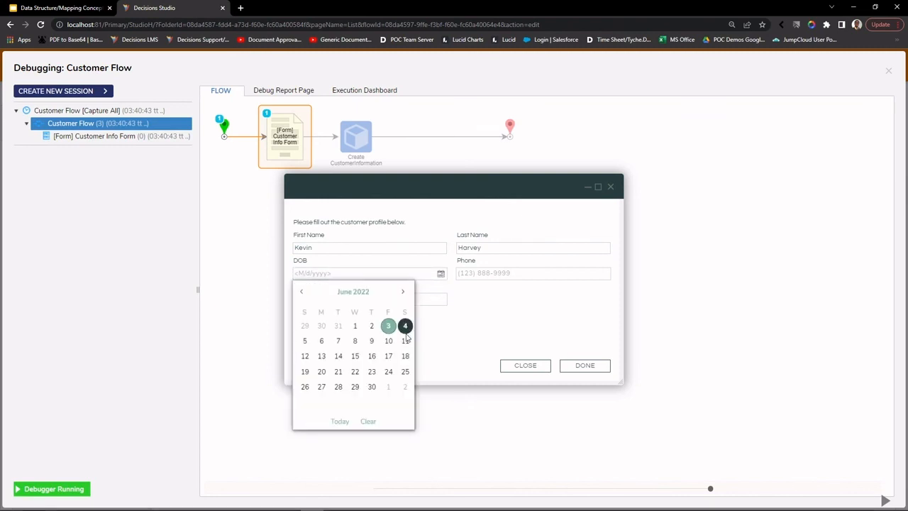
left_click(364, 293)
left_click(353, 293)
scroll(351, 335, "down", 2)
scroll(350, 337, "down", 6)
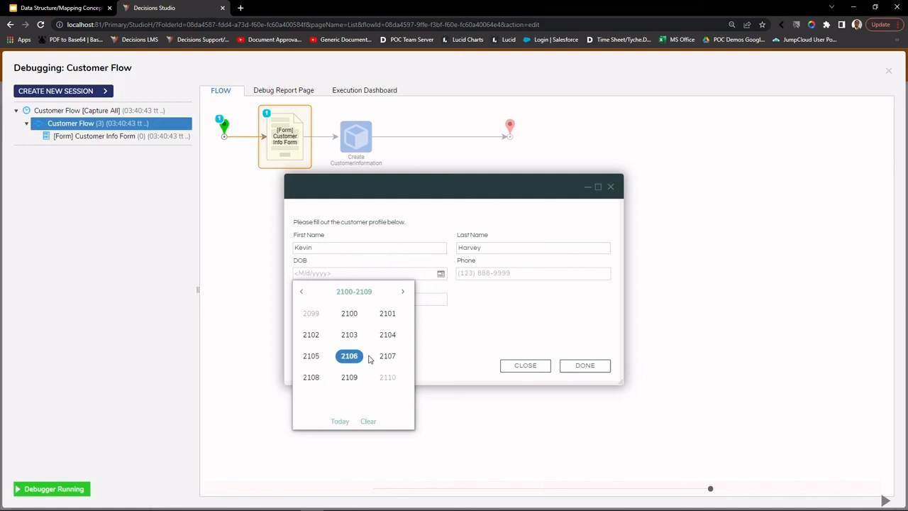
scroll(369, 358, "up", 16)
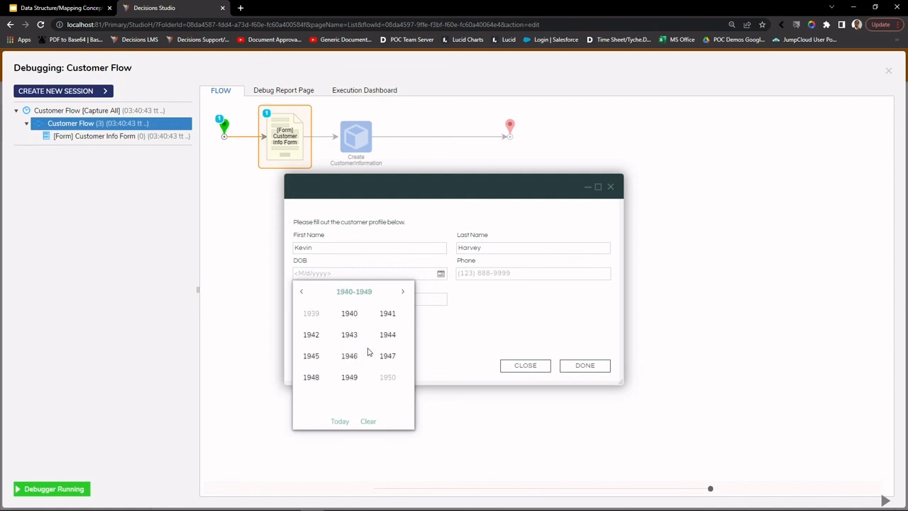
scroll(369, 353, "down", 6)
left_click(348, 319)
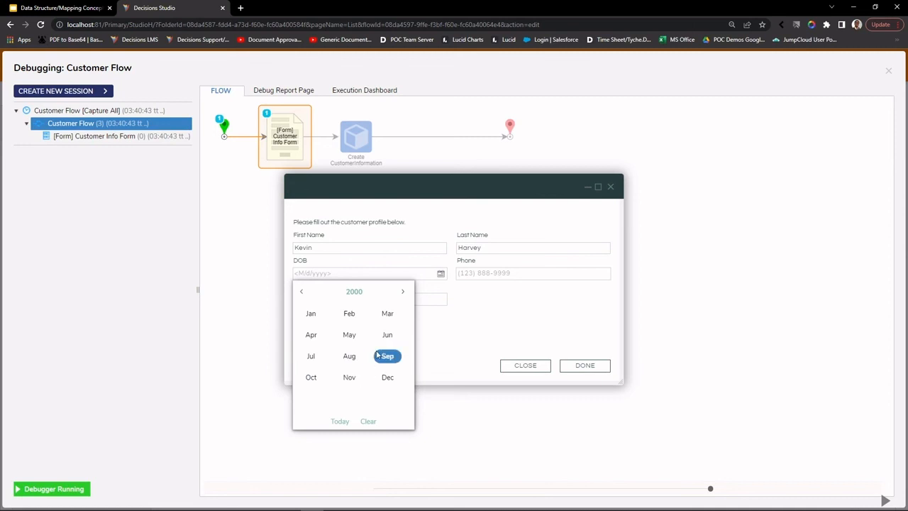
left_click(350, 356)
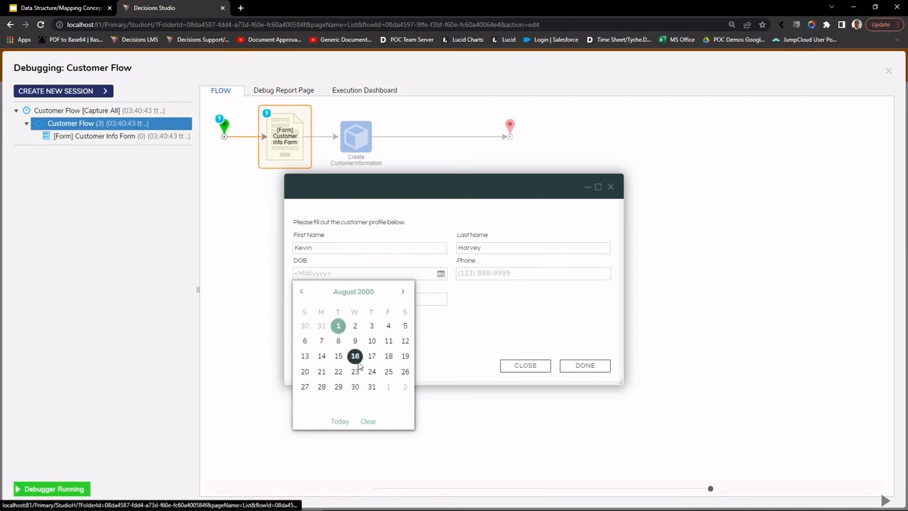
left_click(370, 342)
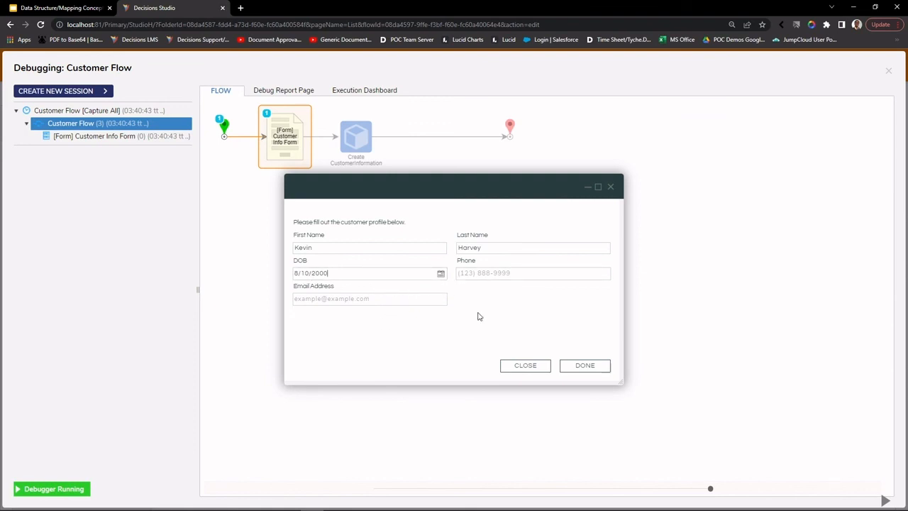
Step: Enter the customer's phone number and e-mail address, then submit the form
left_click(496, 273)
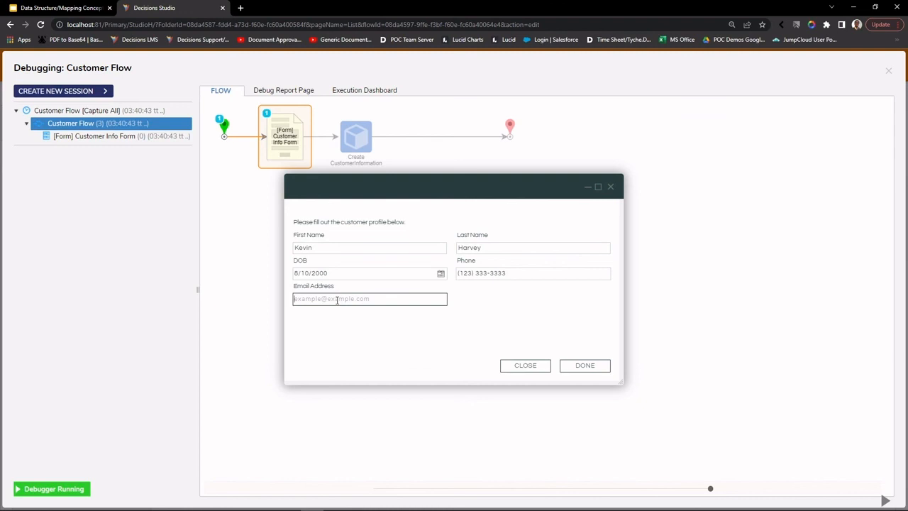
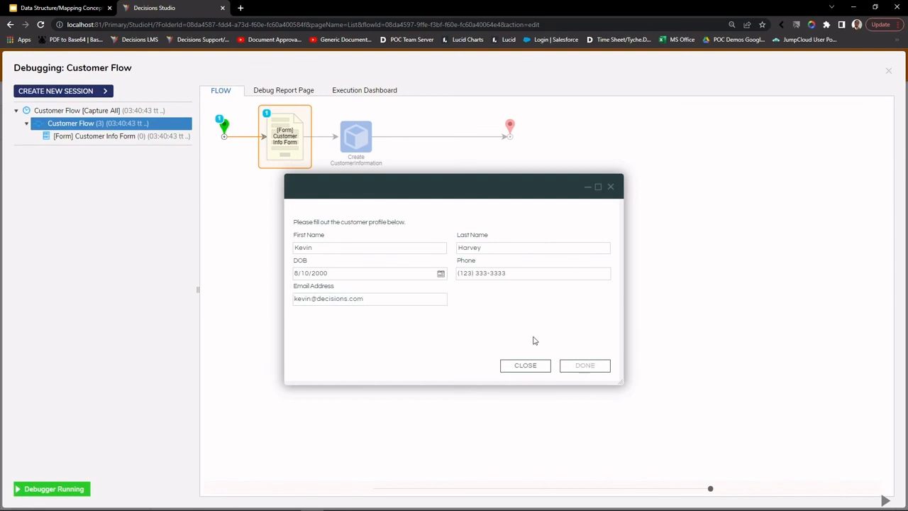
left_click(571, 366)
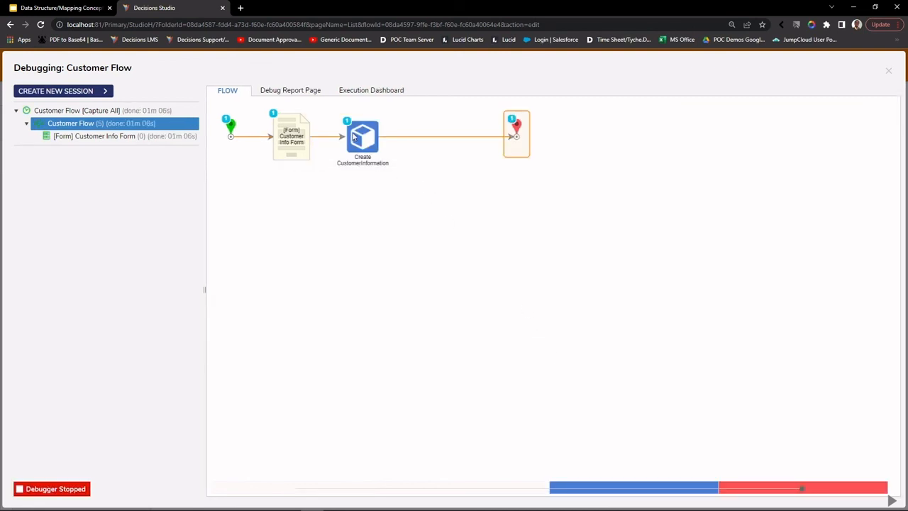
Step: Review Create CustomerInformation's execution 1 input/output data, then close the debugger
left_click(362, 144)
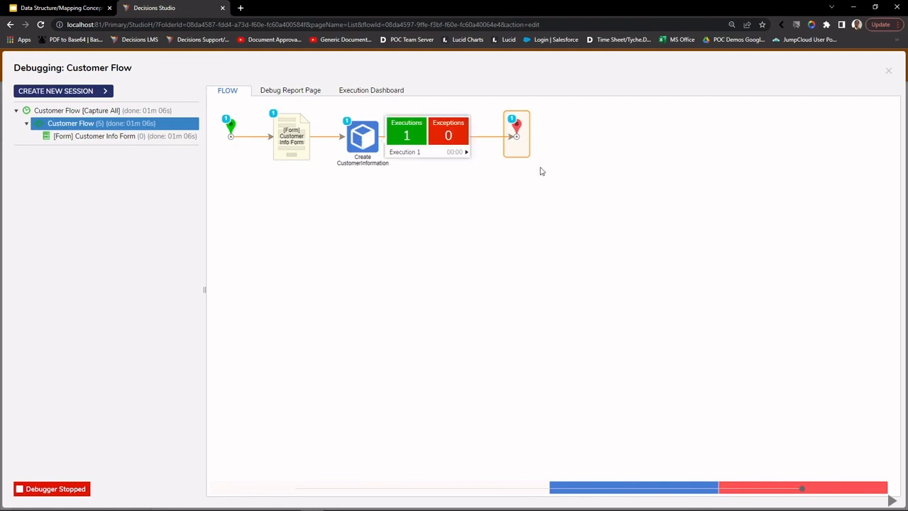
left_click(464, 151)
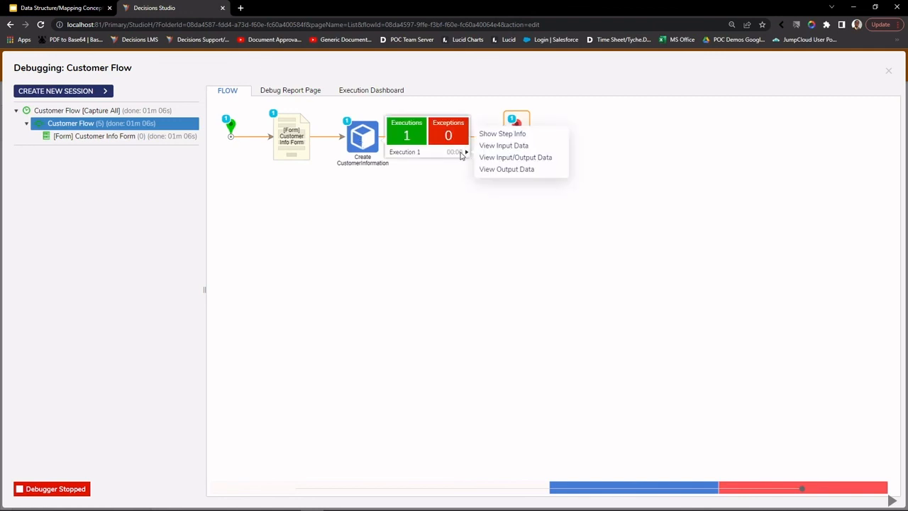
left_click(493, 157)
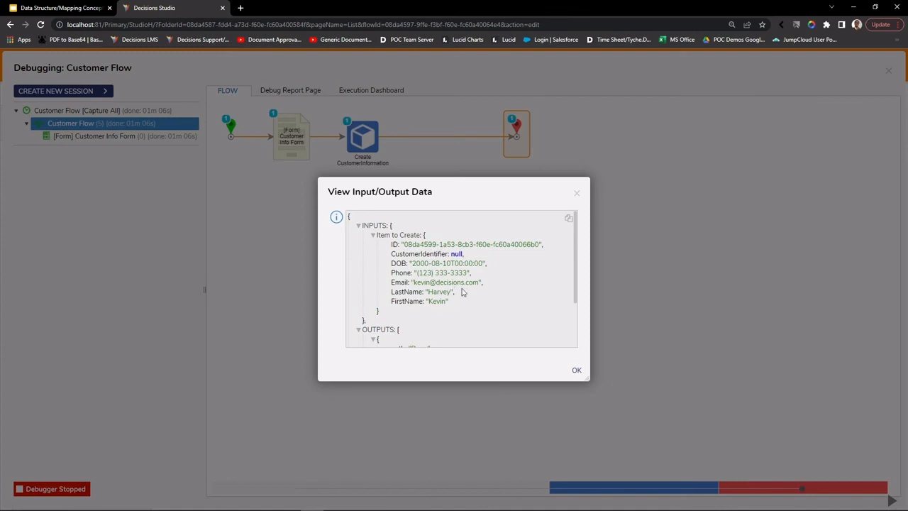
left_click_drag(470, 192, 590, 176)
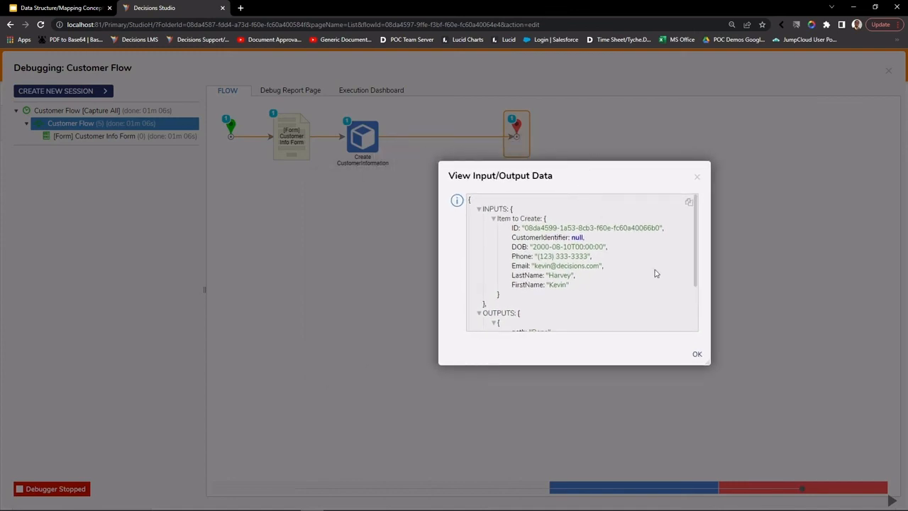
left_click_drag(708, 363, 818, 475)
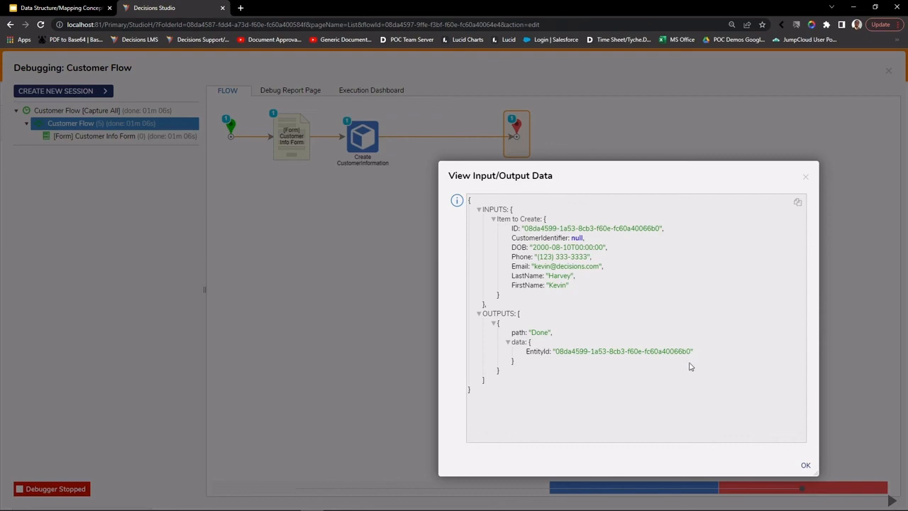
left_click(805, 465)
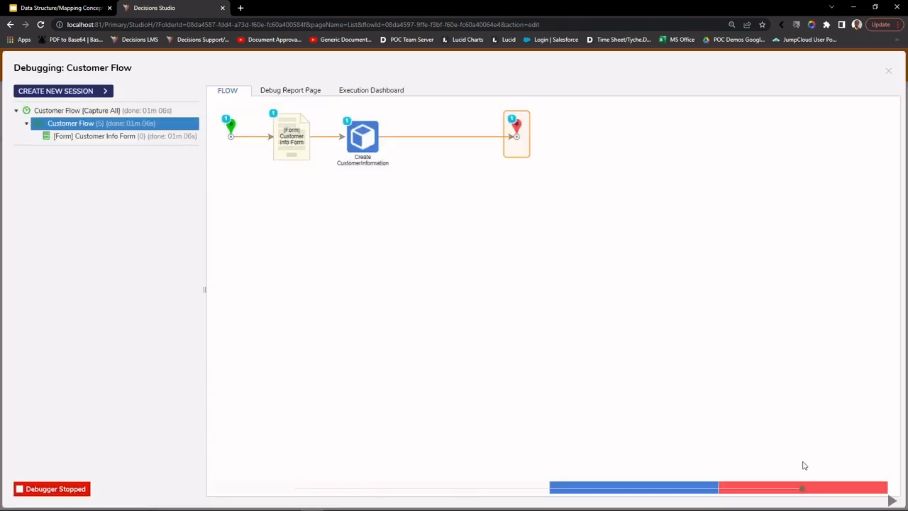
left_click(888, 70)
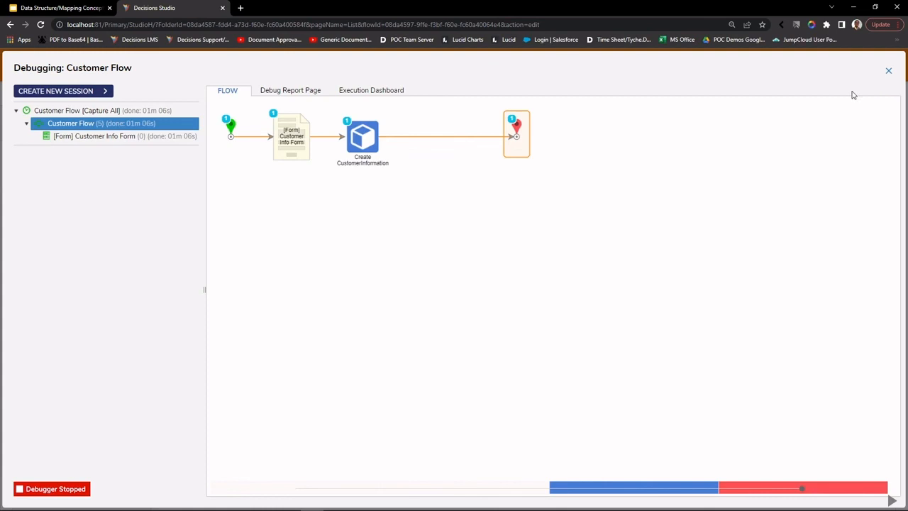